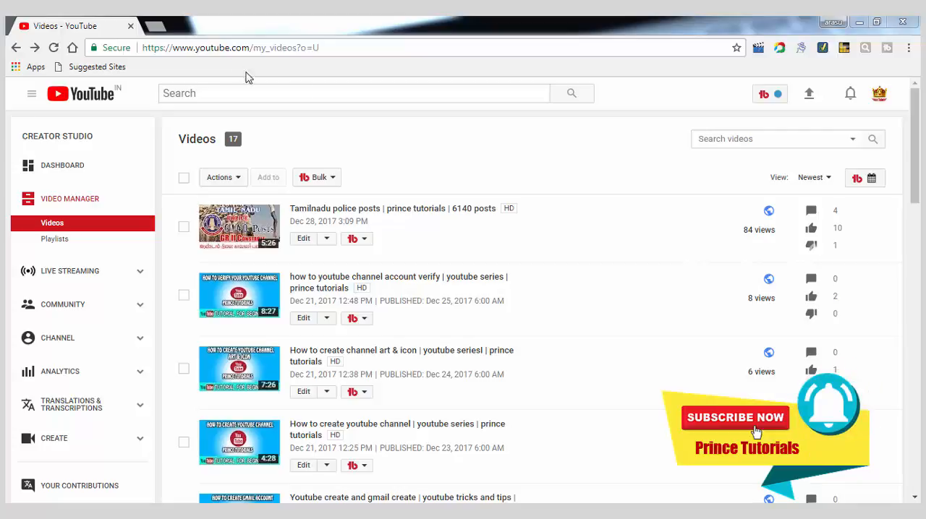
Step: Open the YouTube upload page and upload the VIDEO UPLOAD TUTORIALS video from its folder in Windows Explorer
click(809, 94)
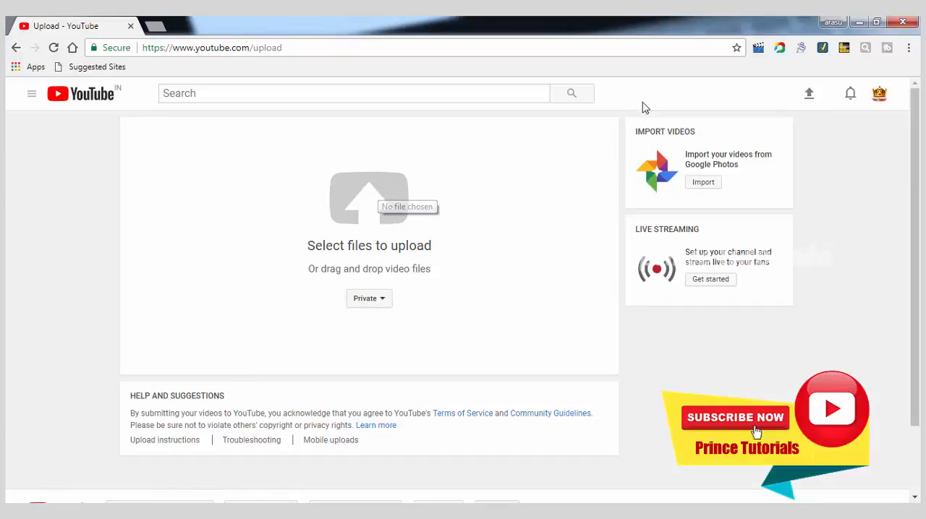
click(134, 512)
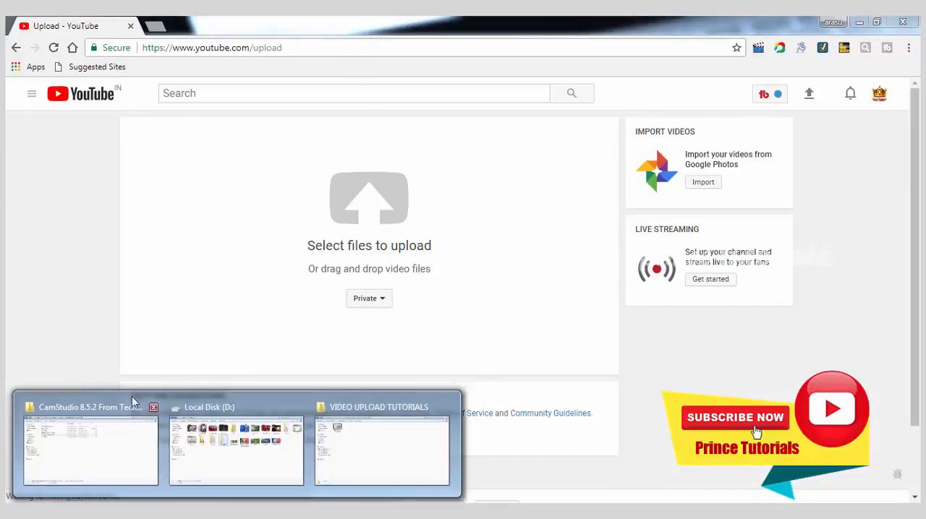
click(405, 447)
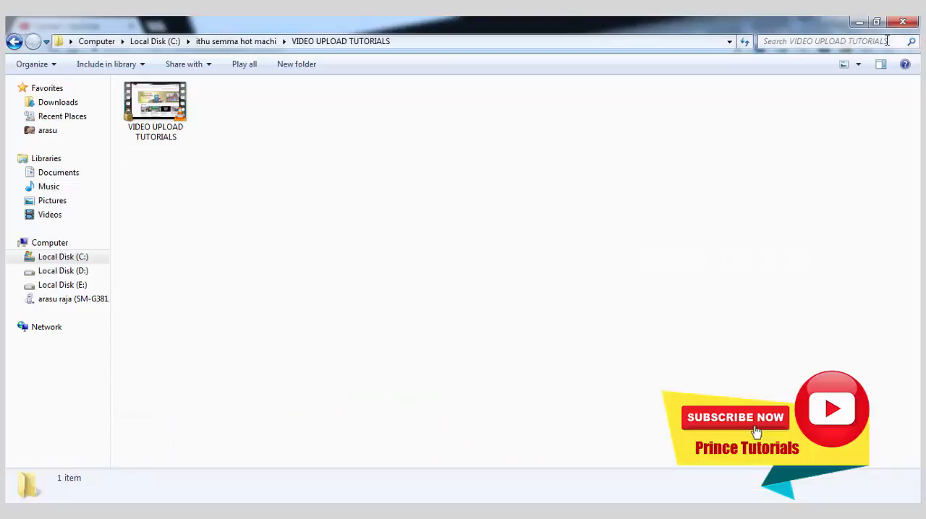
click(878, 24)
drag(548, 95, 925, 94)
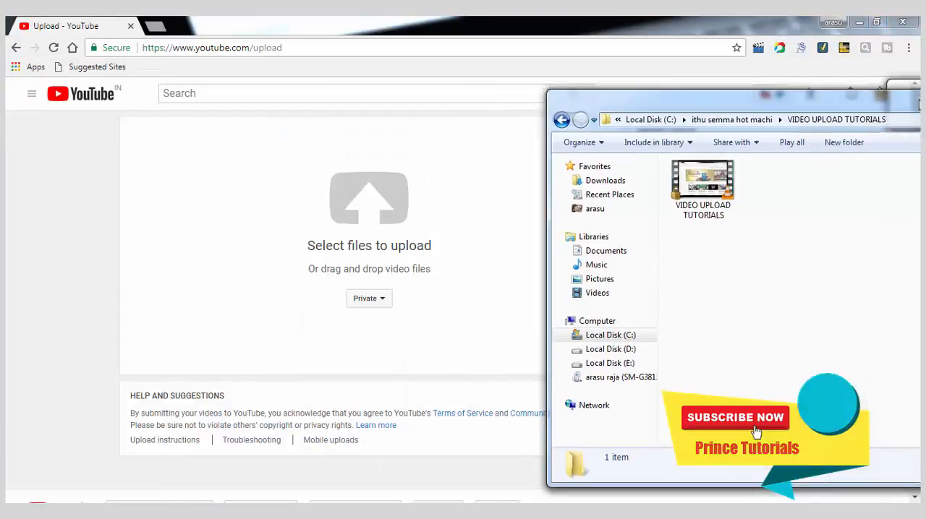
drag(621, 116, 375, 243)
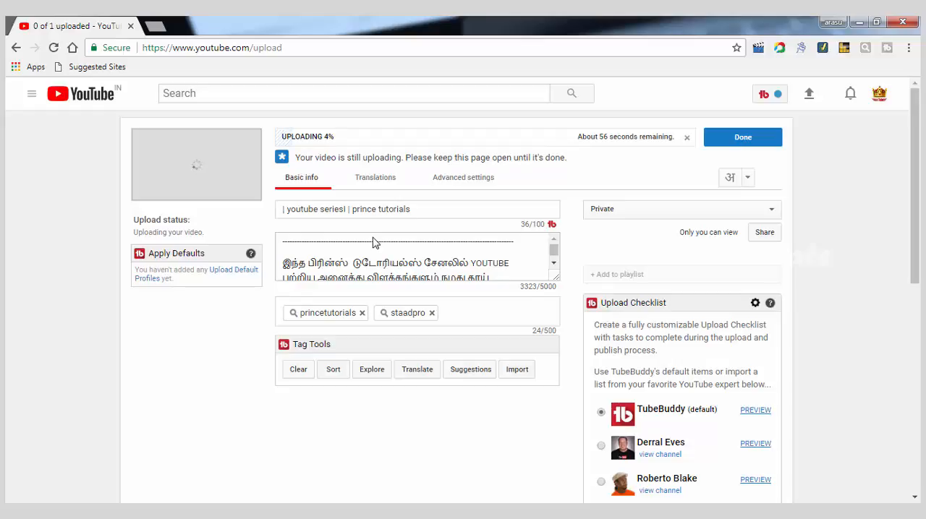
Step: Add "properly upload youtube video" at the start of the video title, before the first separator
click(283, 210)
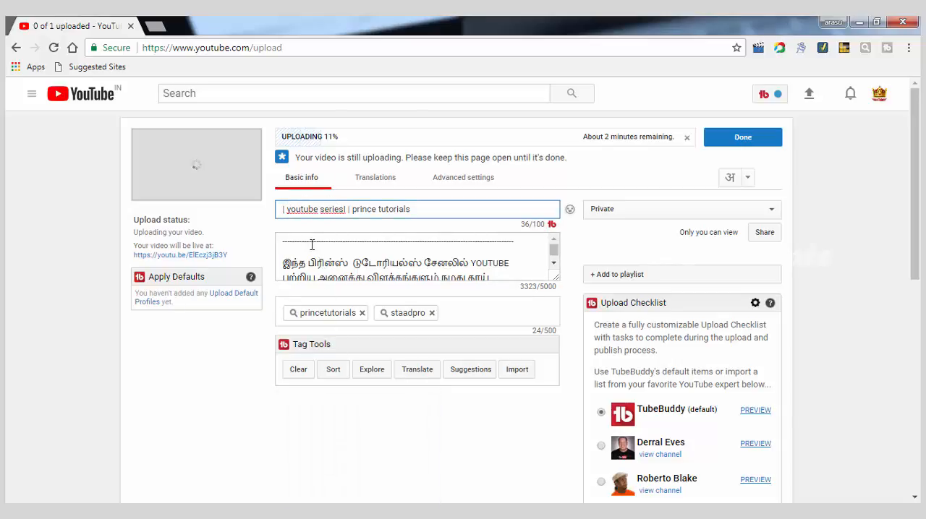
text(pro)
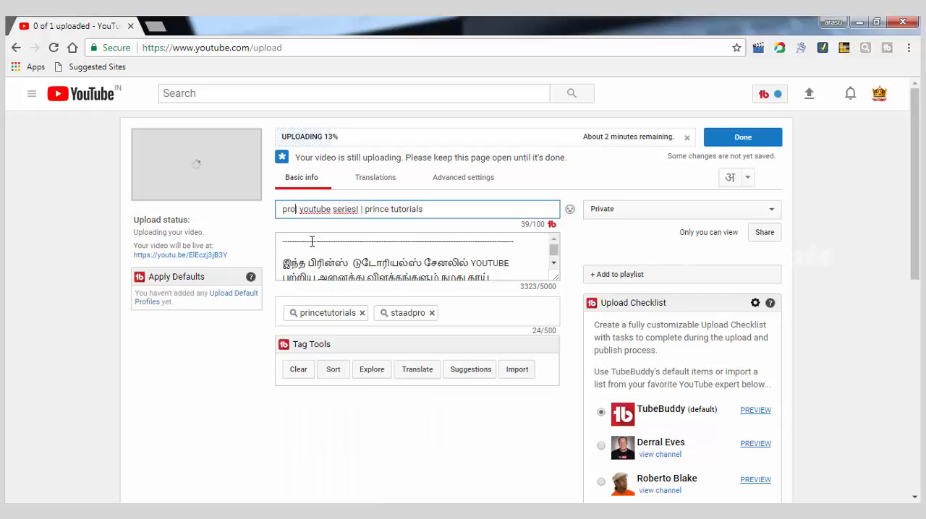
text(per)
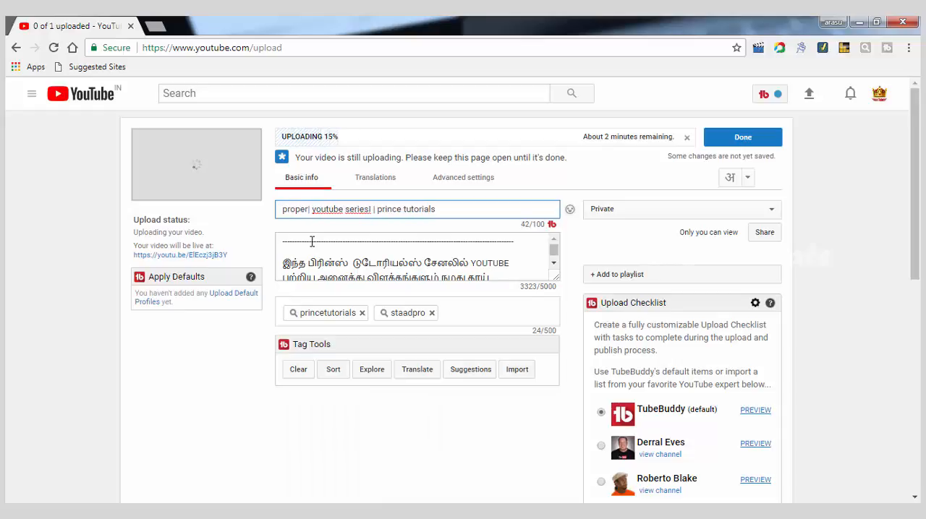
text(ly )
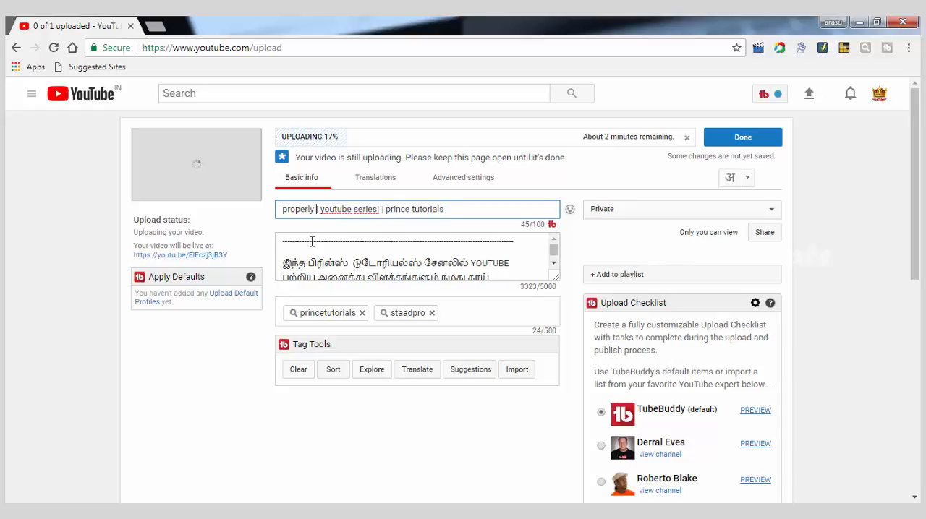
text(up)
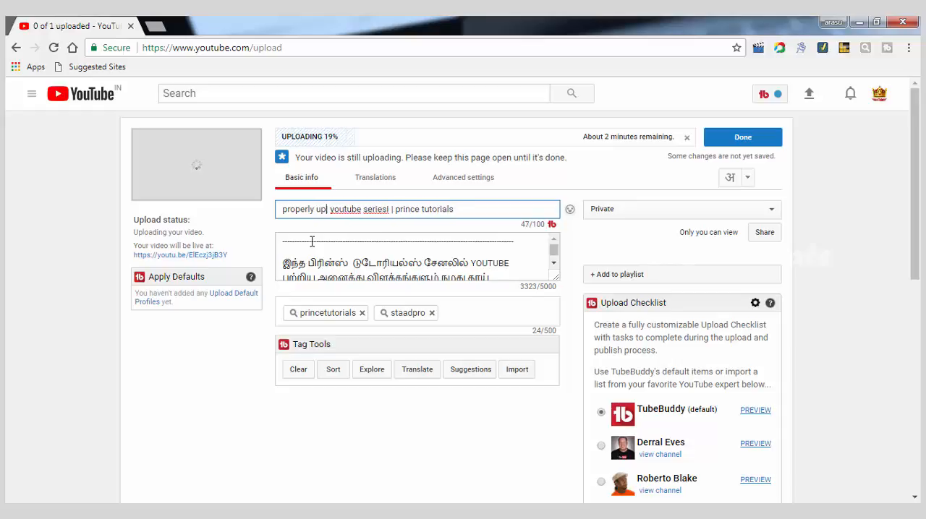
text(load )
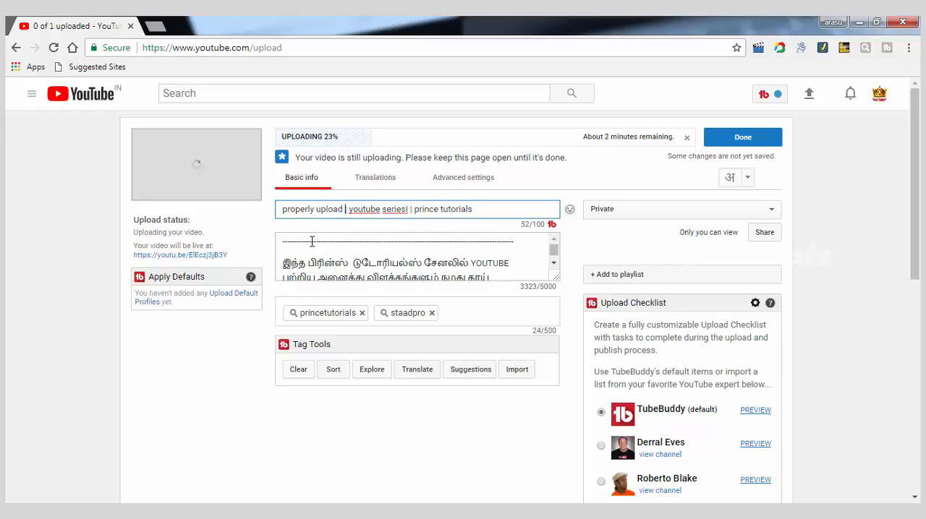
text(youn)
key(BackSpace)
text(yube vo)
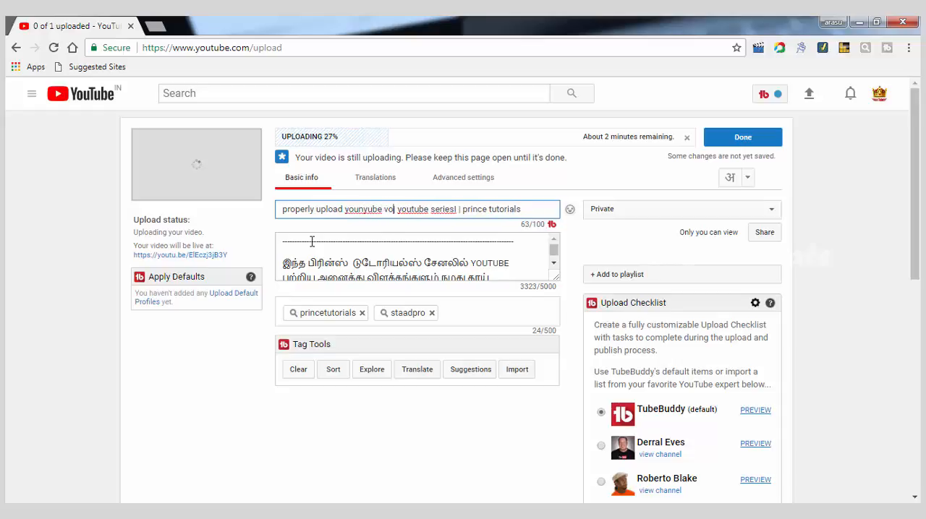
key(BackSpace)
key(BackSpace)
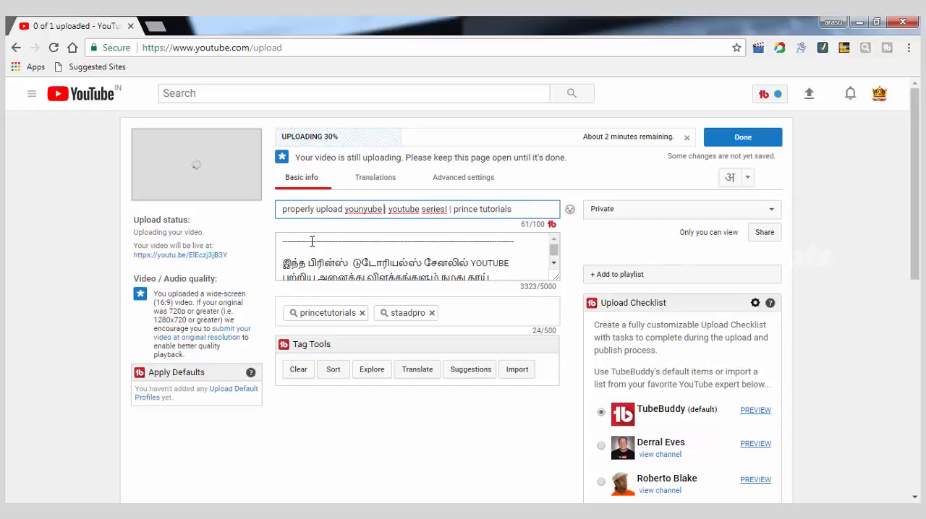
text(video)
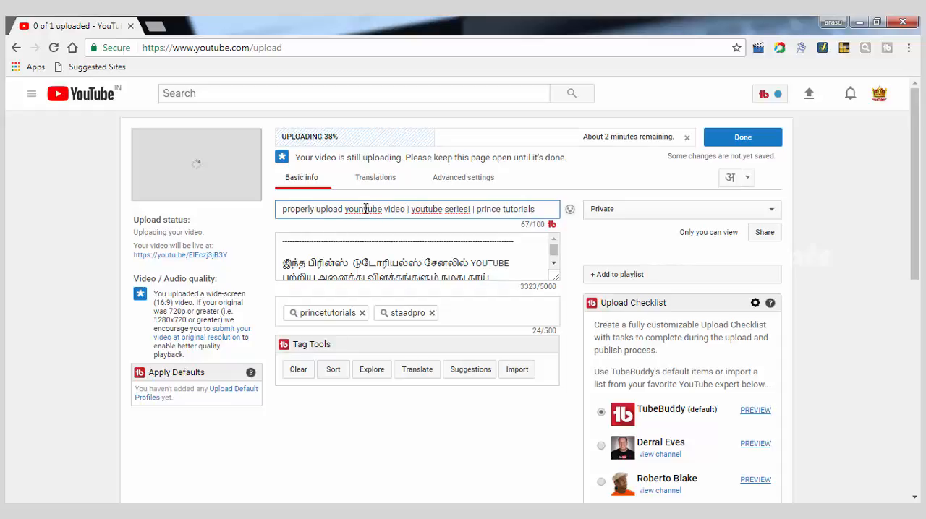
click(366, 209)
key(BackSpace)
key(BackSpace)
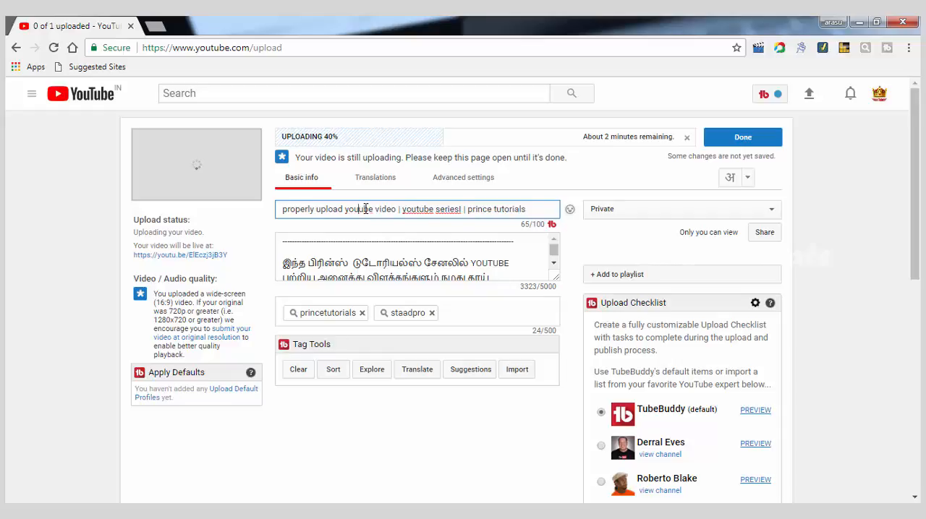
text(t)
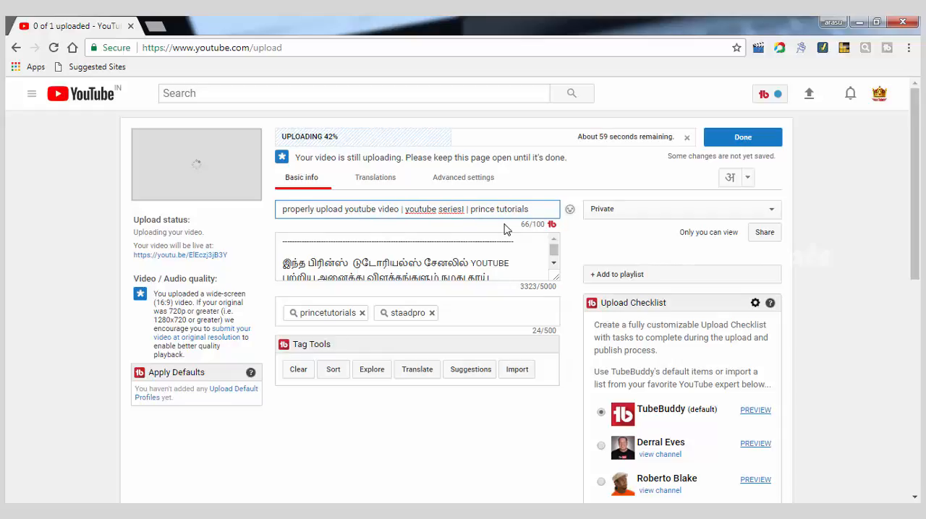
Step: Remove the stray character after "youtube series" in the video title
click(537, 213)
click(461, 210)
key(BackSpace)
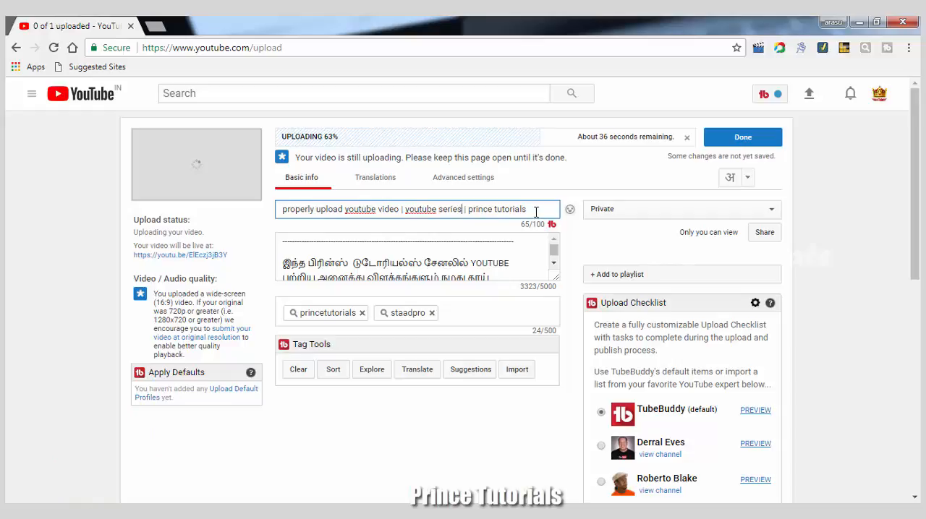
Step: Copy the full video title onto a new line at the start of the description, above the dashed line
drag(519, 209, 264, 211)
right_click(297, 207)
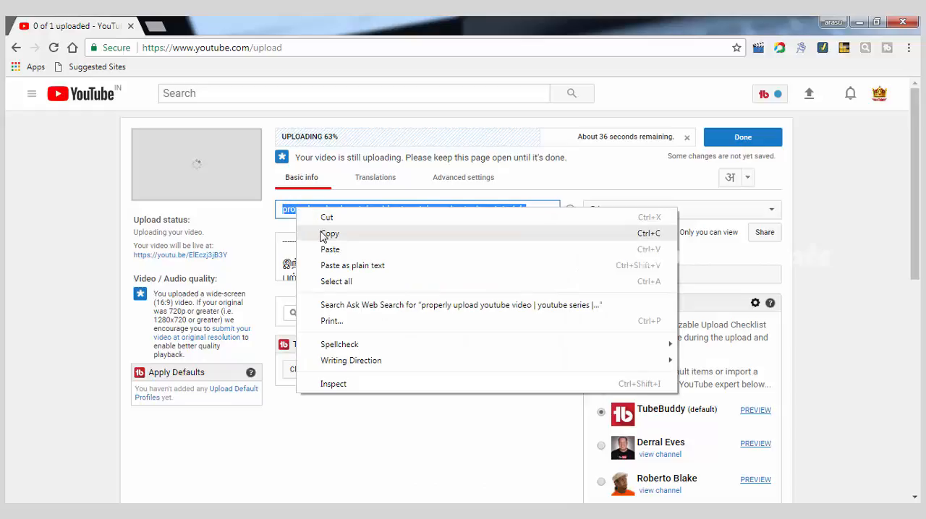
click(318, 232)
click(286, 243)
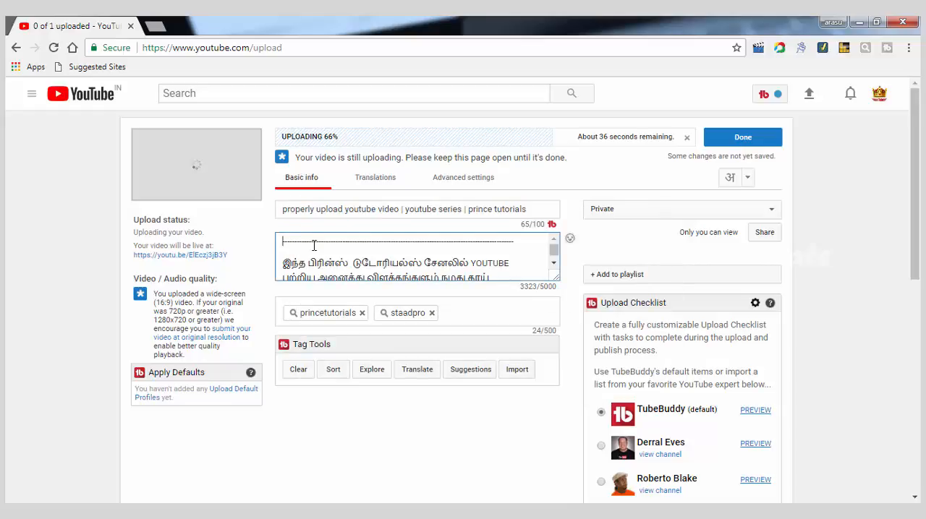
key(Return)
key(Up)
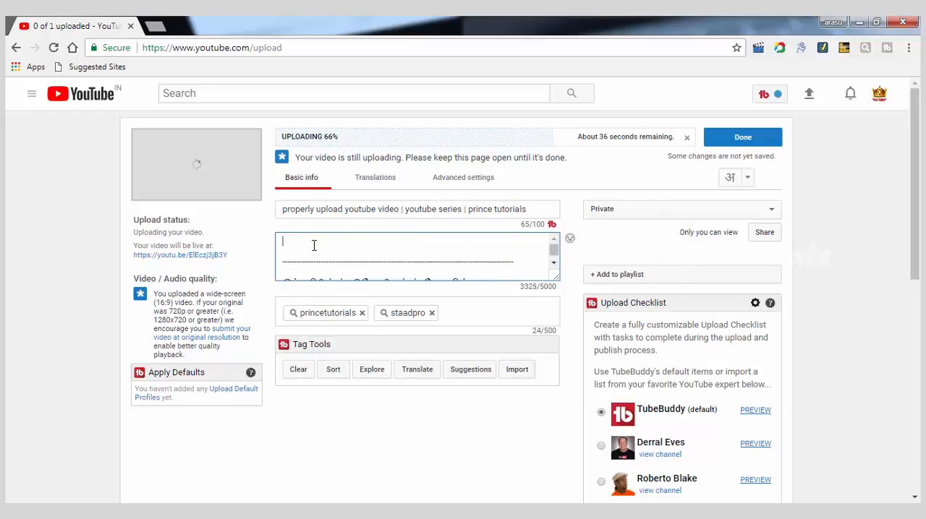
key(ctrl+v)
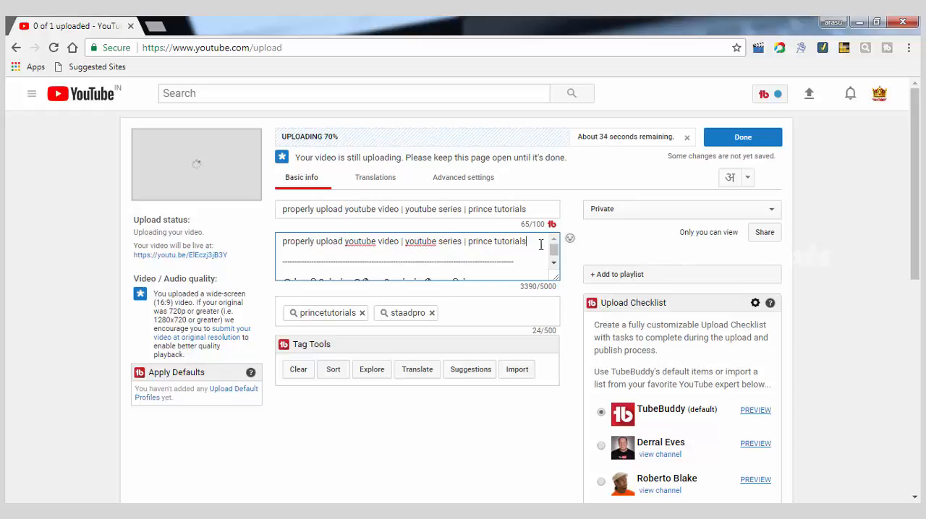
Step: Review the description from the Tamil introduction through the social links to the disclaimer, and return to its first line
click(532, 250)
key(ctrl+v)
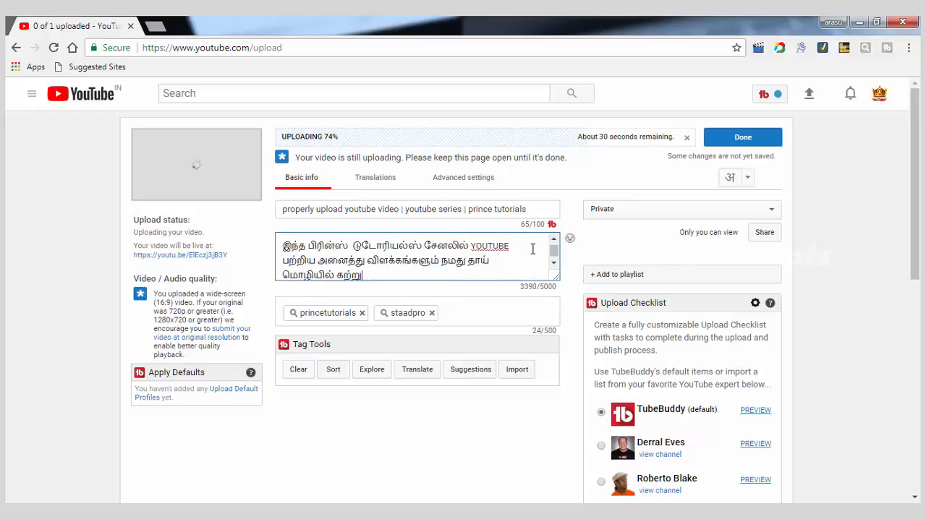
key(Down)
key(Down)
key(Down)
key(Down)
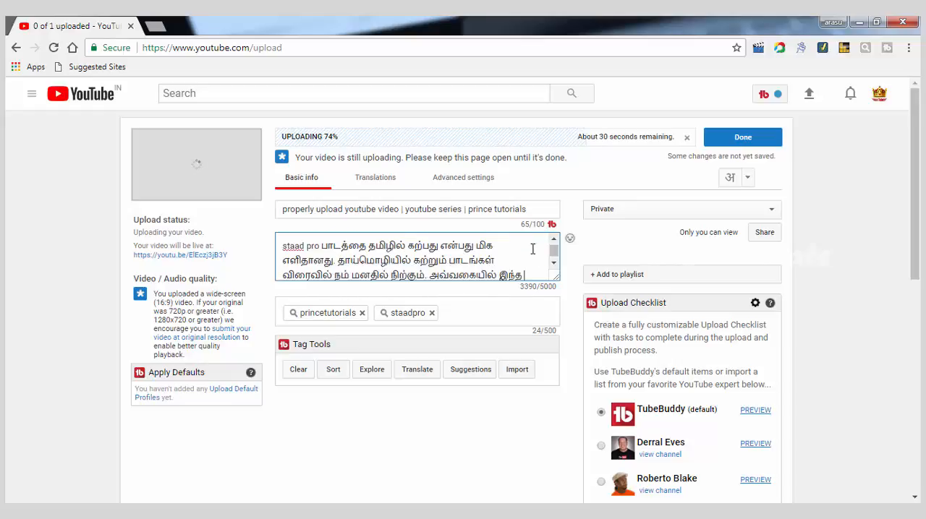
key(Down)
key(Down)
key(Down)
key(Down)
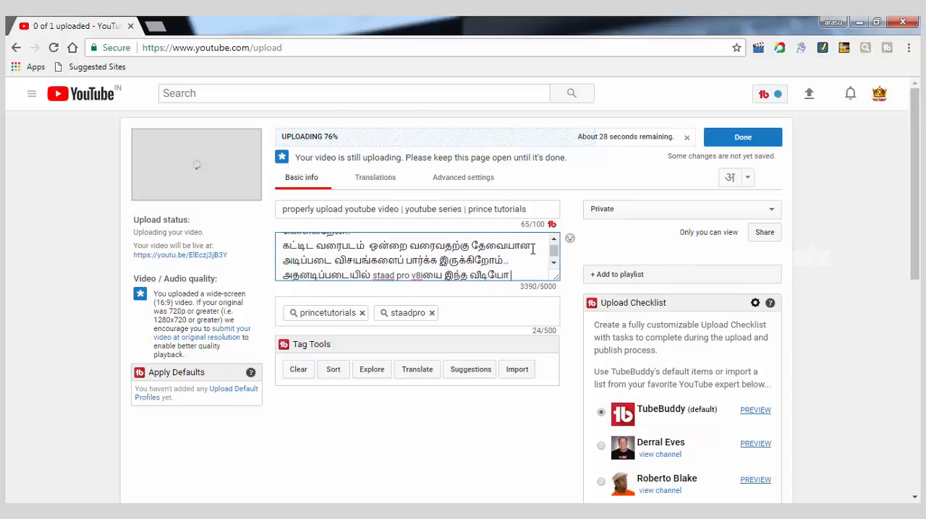
key(Down)
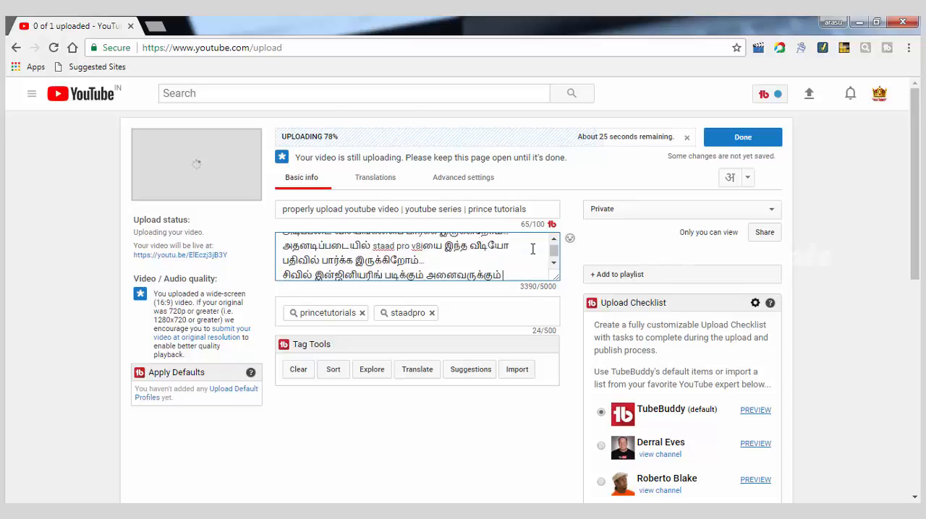
key(Down)
key(Down)
key(Down)
key(Down)
key(Down)
key(Down)
key(Down)
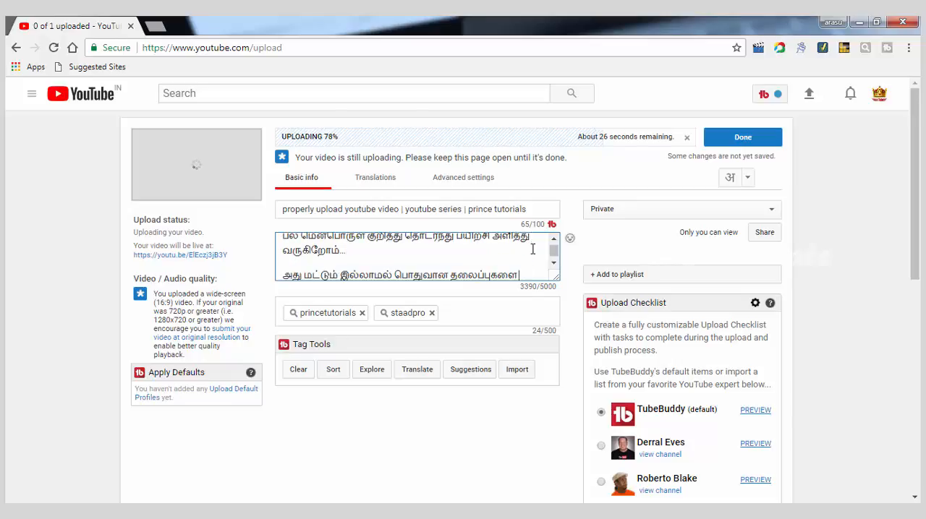
key(Down)
key(Down)
key(Down)
key(Down)
key(Down)
key(Down)
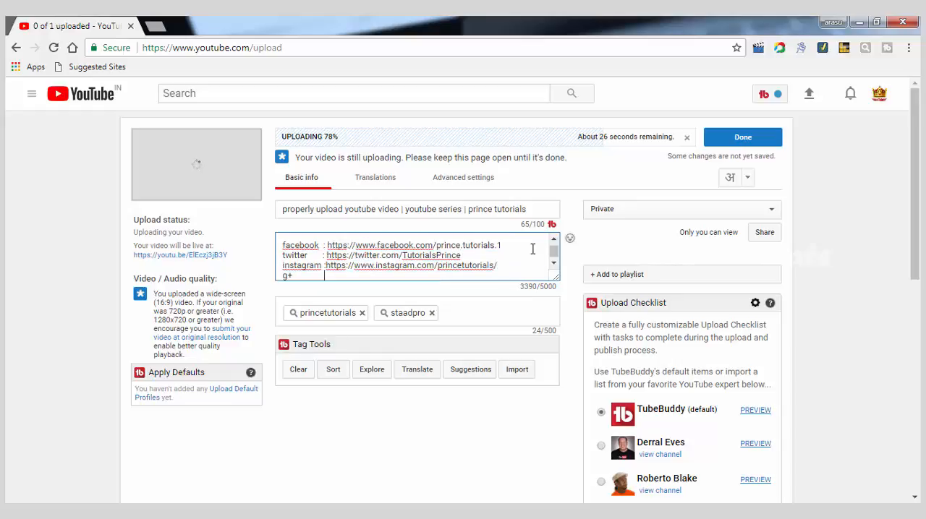
key(Down)
key(Down)
key(Down)
key(Down)
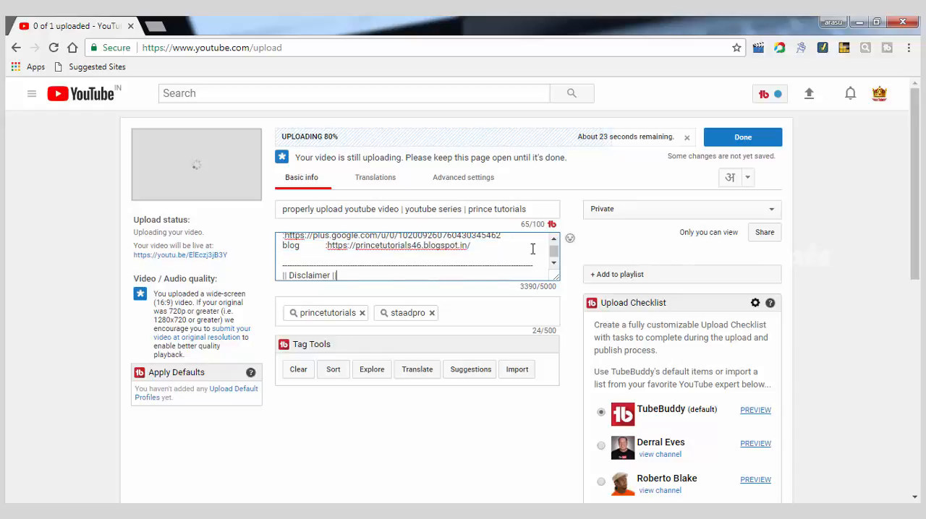
key(Down)
key(Down)
key(Down)
key(Down)
key(Down)
key(Down)
key(Down)
key(Down)
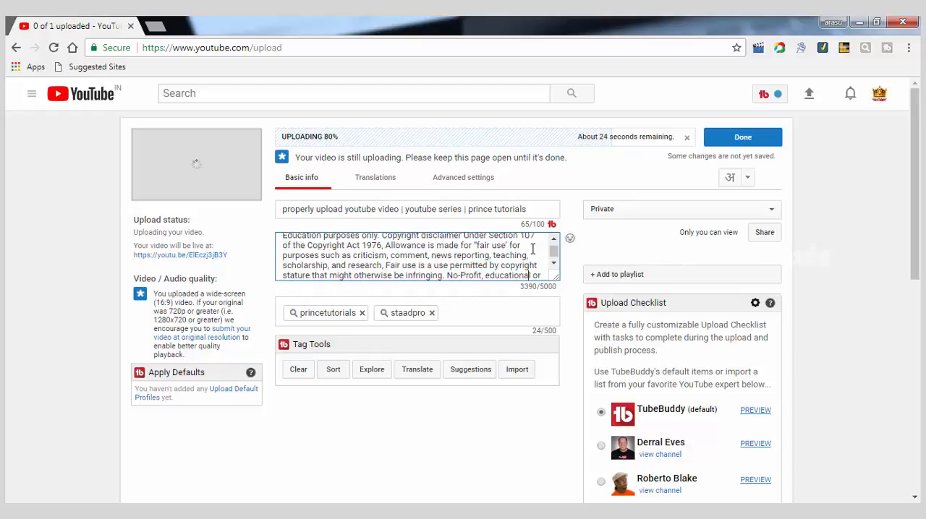
key(Down)
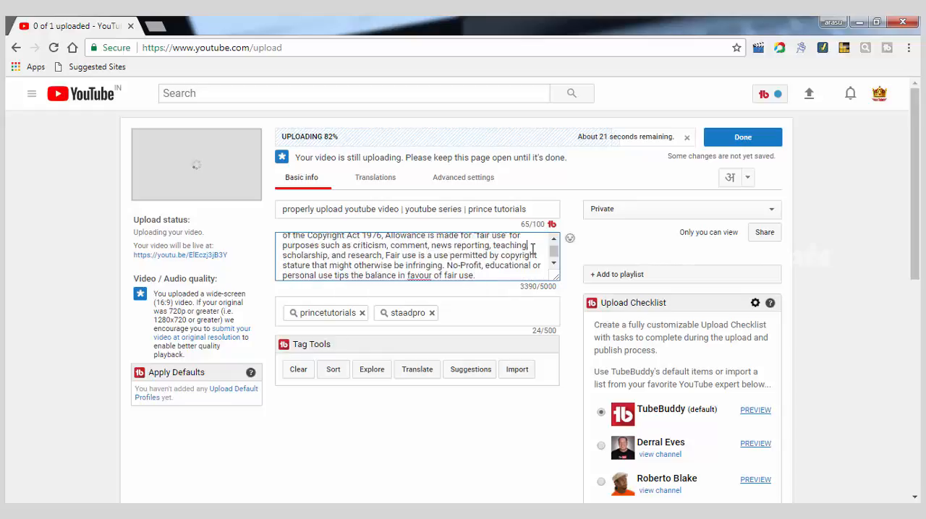
key(Up)
key(Up)
key(Up)
key(Up)
key(Up)
key(Up)
key(Up)
key(Up)
key(Up)
key(Up)
key(Up)
key(Up)
key(Up)
key(Up)
key(Up)
key(Up)
key(Up)
key(Up)
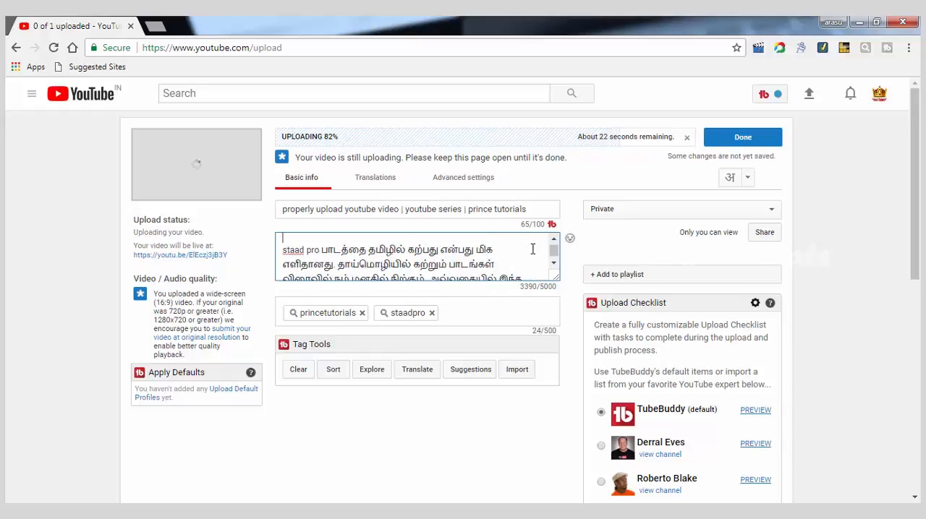
key(Up)
key(Up)
key(Up)
key(Up)
key(Up)
key(Up)
key(Up)
key(Up)
key(Up)
key(Up)
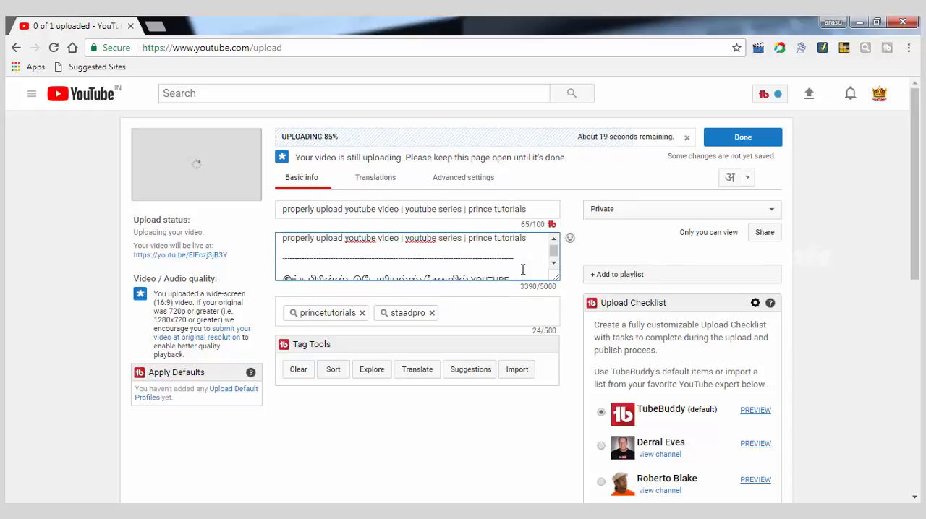
Step: Replace the "staadpro" tag with a new tag "youtube video upload"
click(457, 313)
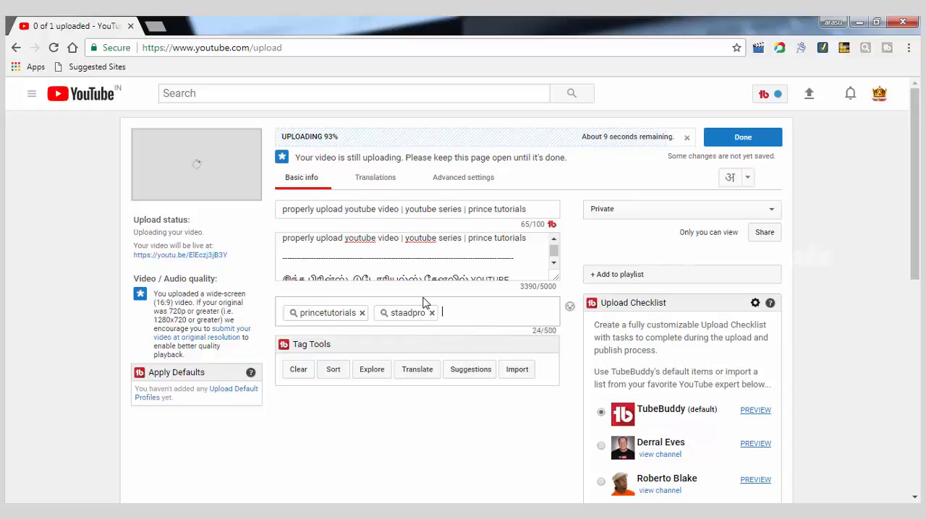
click(432, 312)
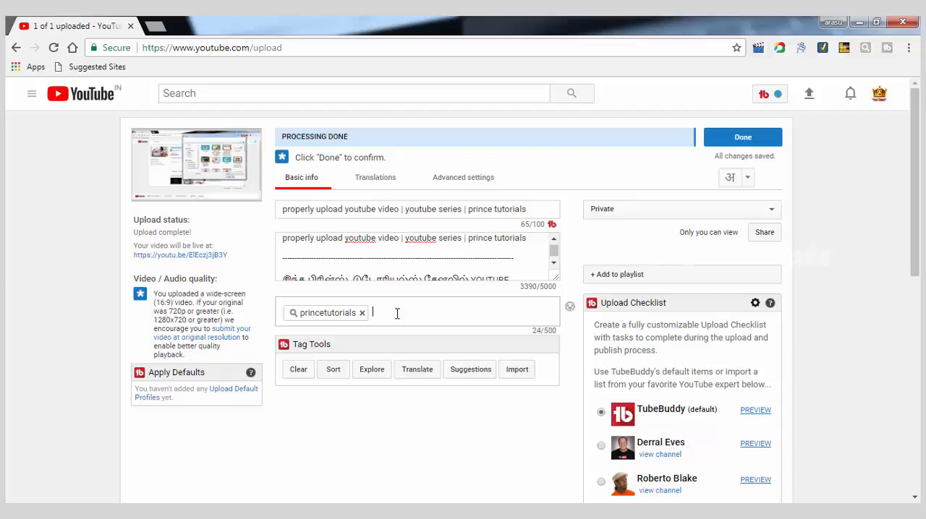
text(youtube video)
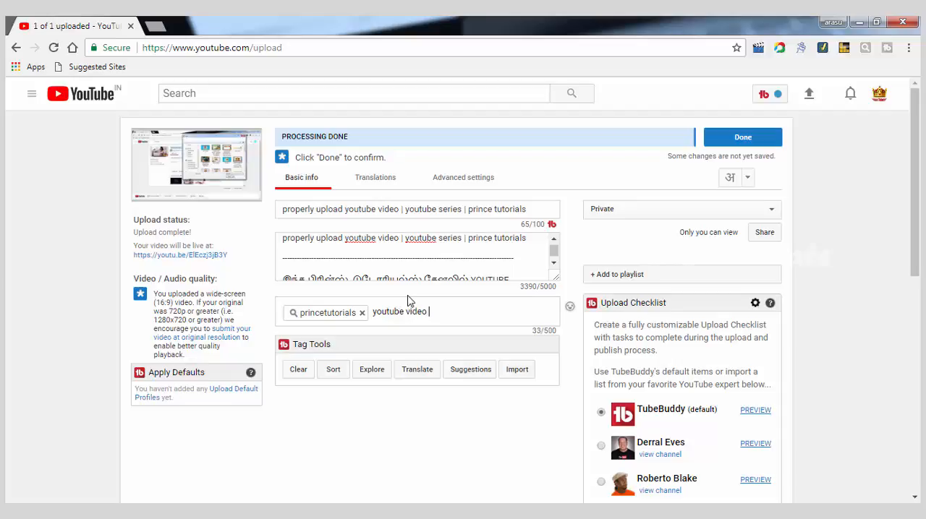
text(upload)
key(Return)
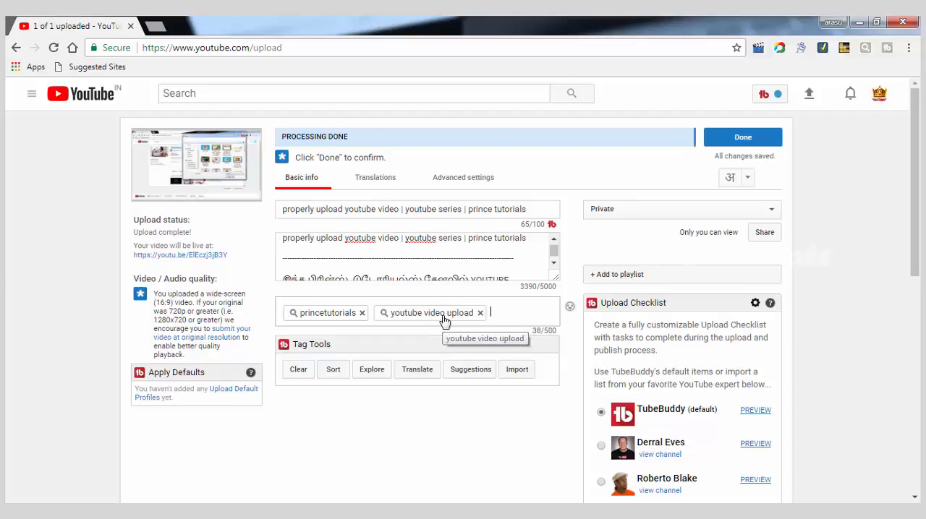
Step: Explore the "youtube video upload" tag, copy its related tags "upload video" and "youtube", and paste them into the video's tags
click(445, 316)
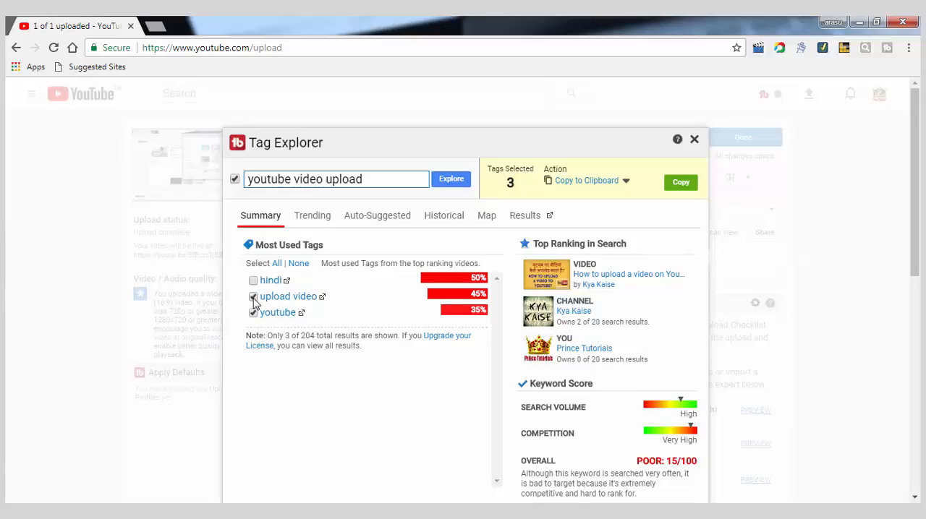
scroll(612, 427, down, 1)
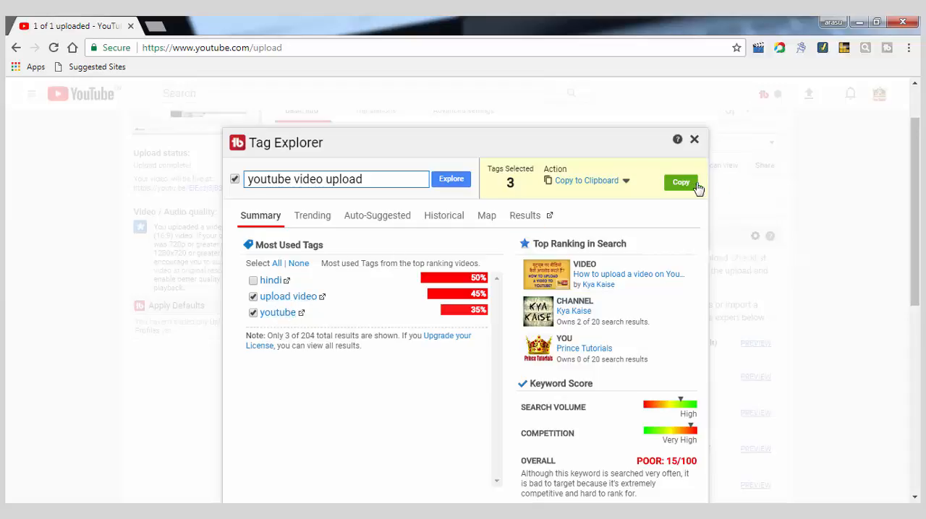
click(235, 180)
click(676, 187)
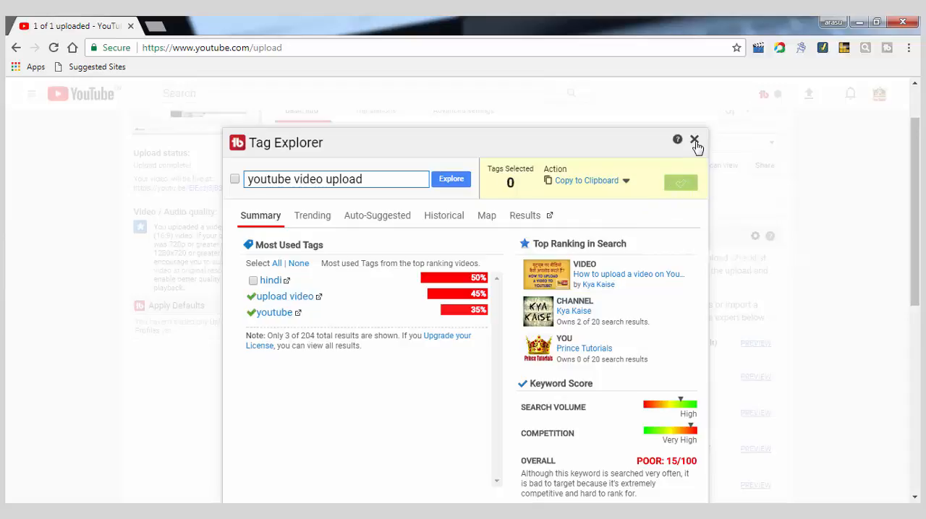
click(694, 141)
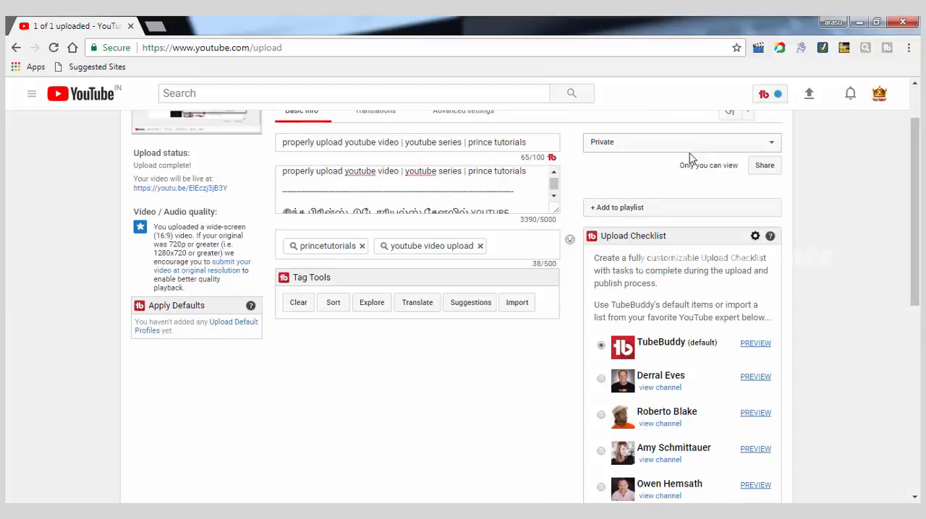
right_click(500, 247)
click(532, 326)
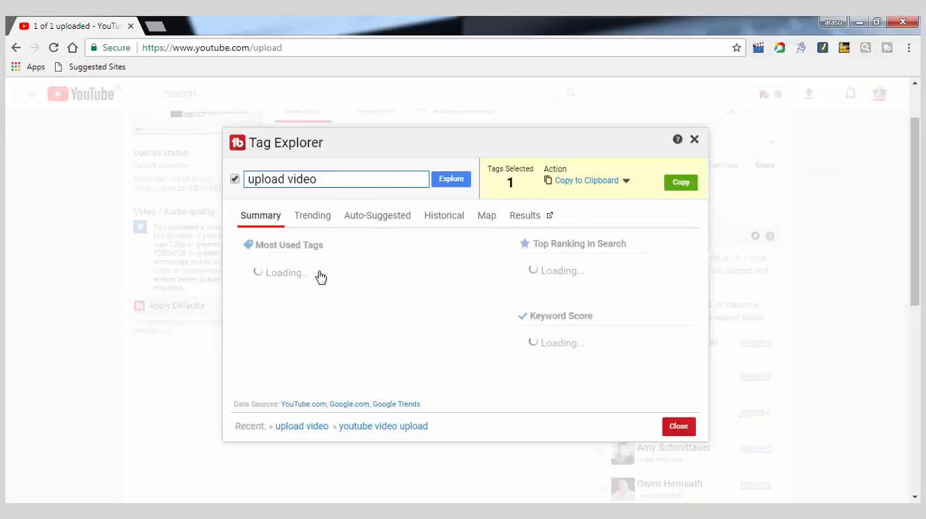
Step: Explore the "upload video" tag, copy it together with the related tag "how to", and paste both into the video's tags
click(320, 277)
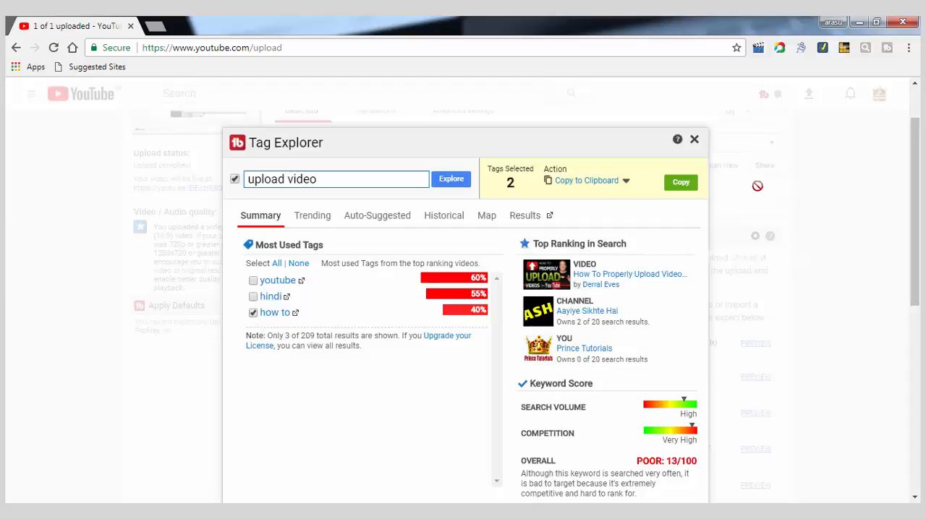
click(680, 187)
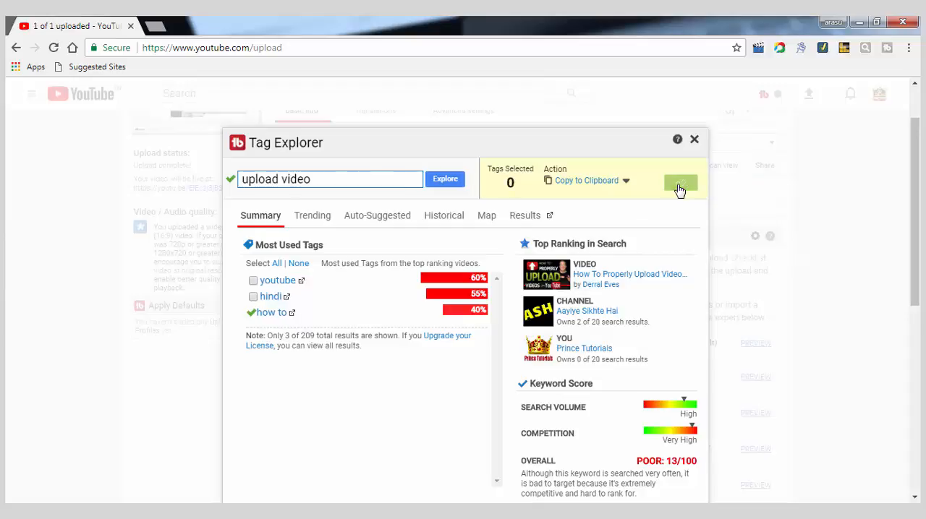
click(694, 140)
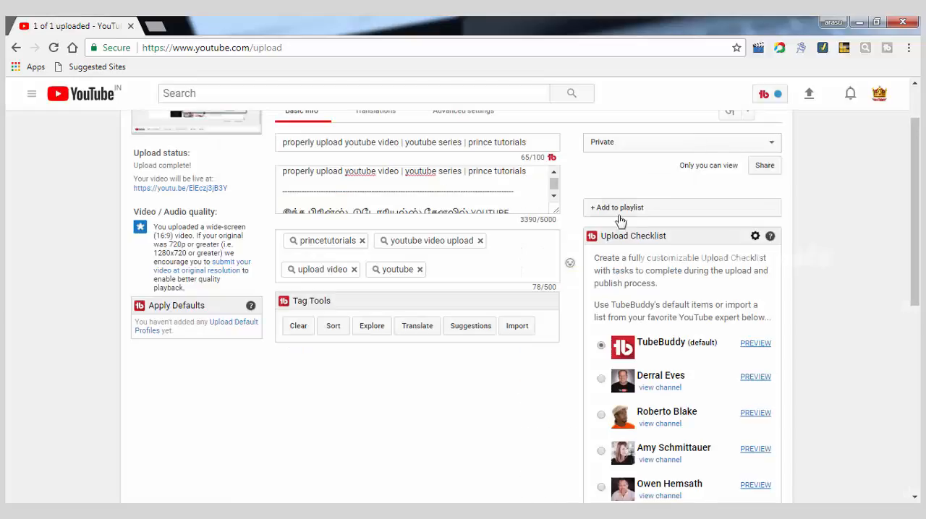
right_click(454, 268)
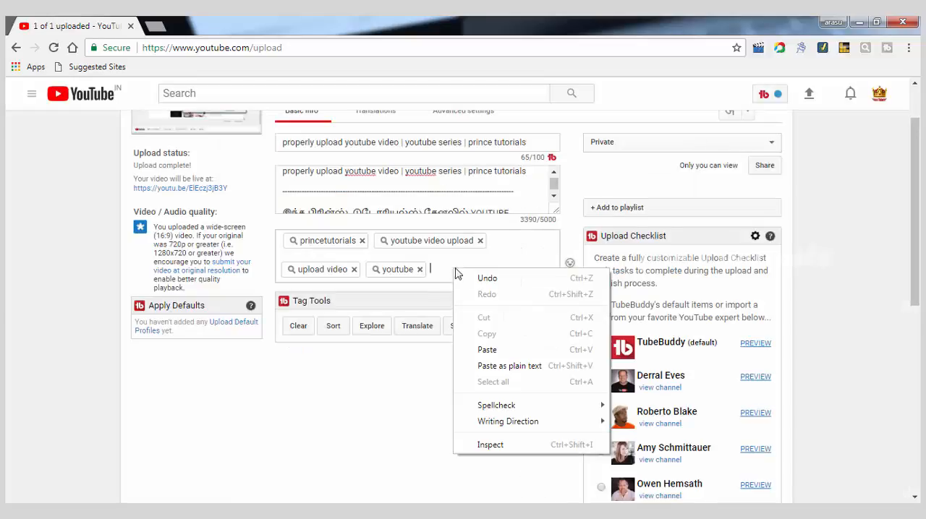
click(496, 352)
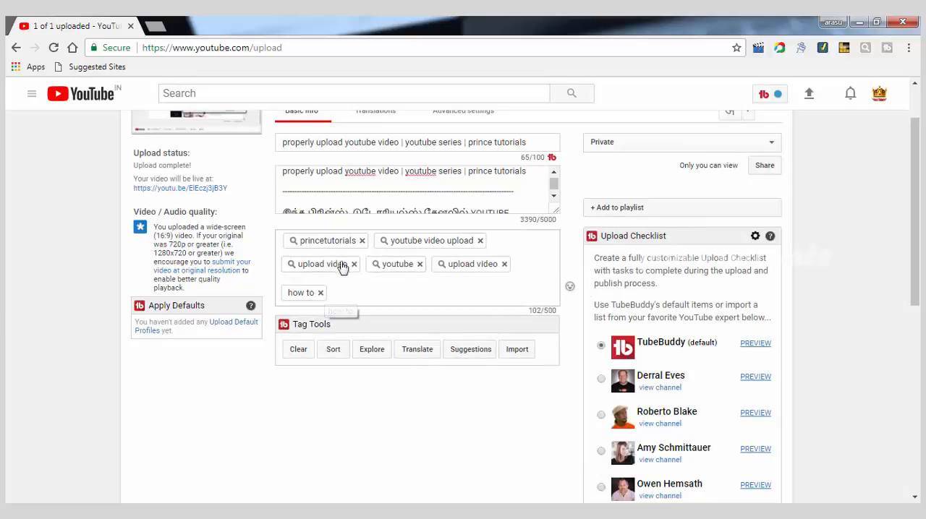
Step: Check the related tags and keyword score of the "how to" tag in Tag Explorer without copying any
click(302, 293)
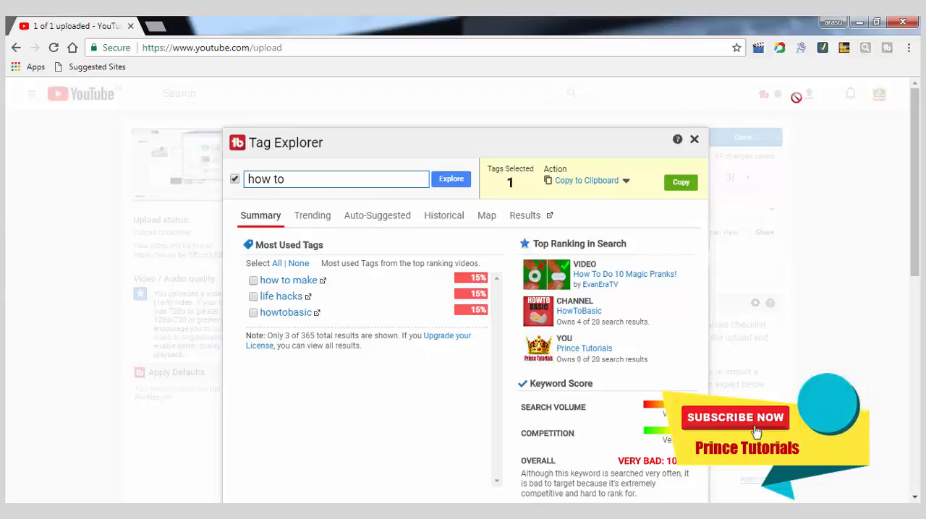
click(694, 141)
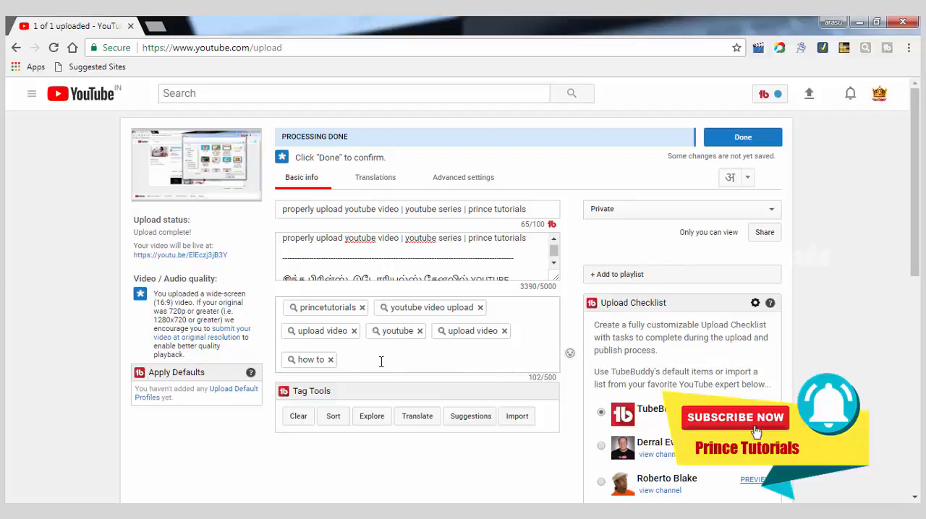
Step: Open Google in a new browser tab and enter "properly upload youtube video" as the query, checking the search suggestions
click(153, 29)
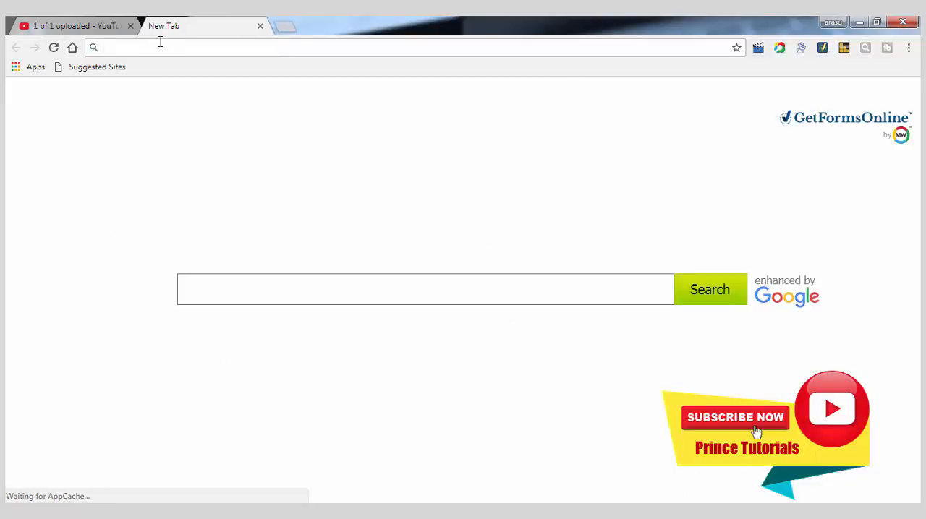
text(google.co.in)
key(Return)
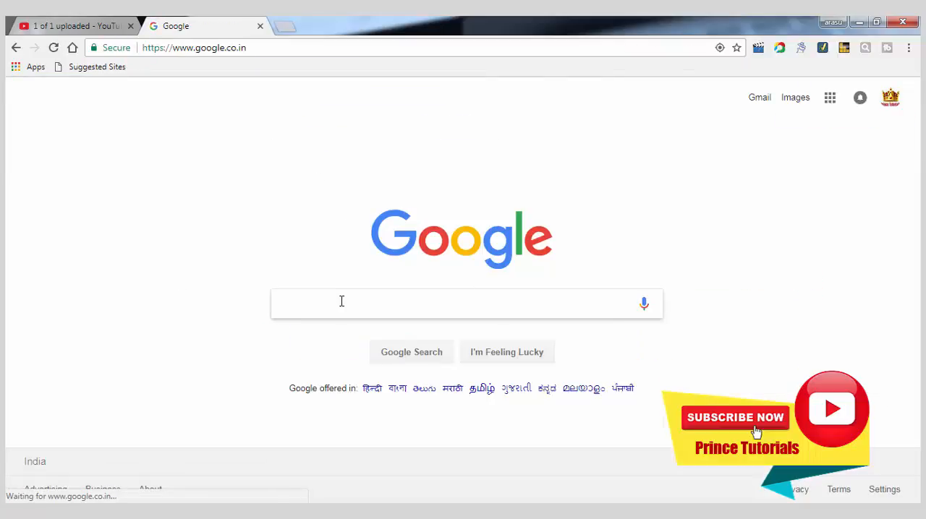
click(342, 301)
text(pro)
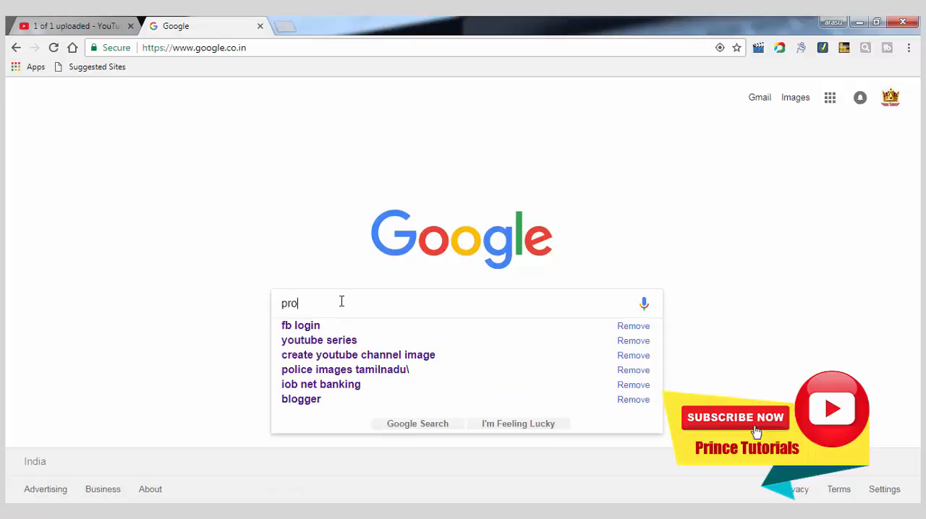
text(per)
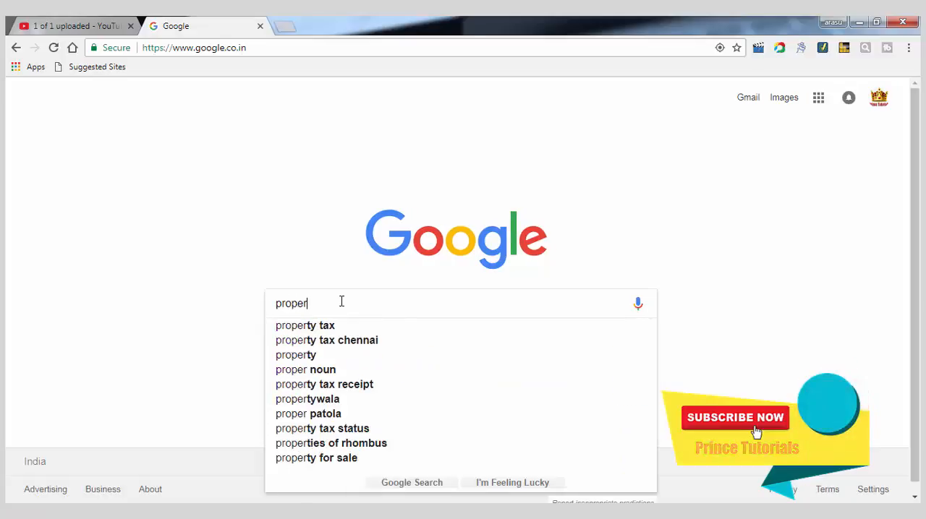
text(ly)
key(Down)
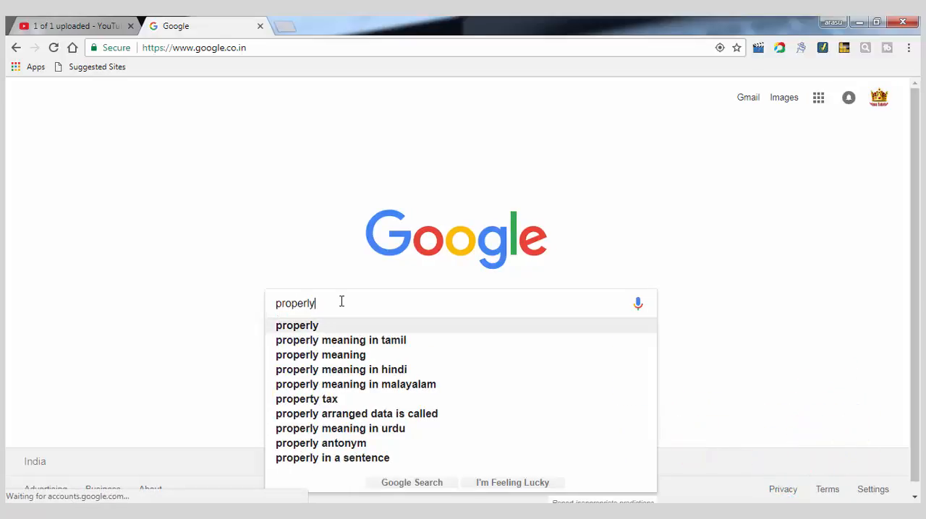
text(u)
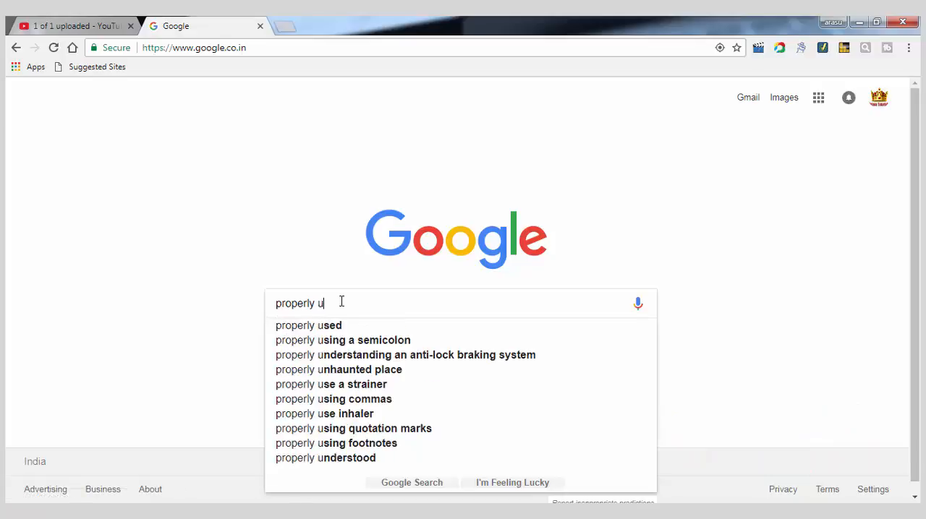
text(pli)
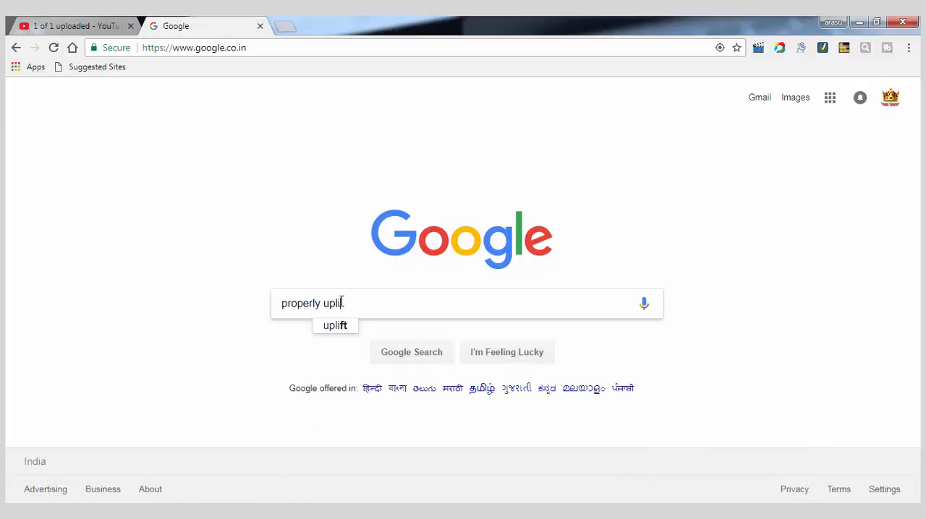
key(BackSpace)
text(oad )
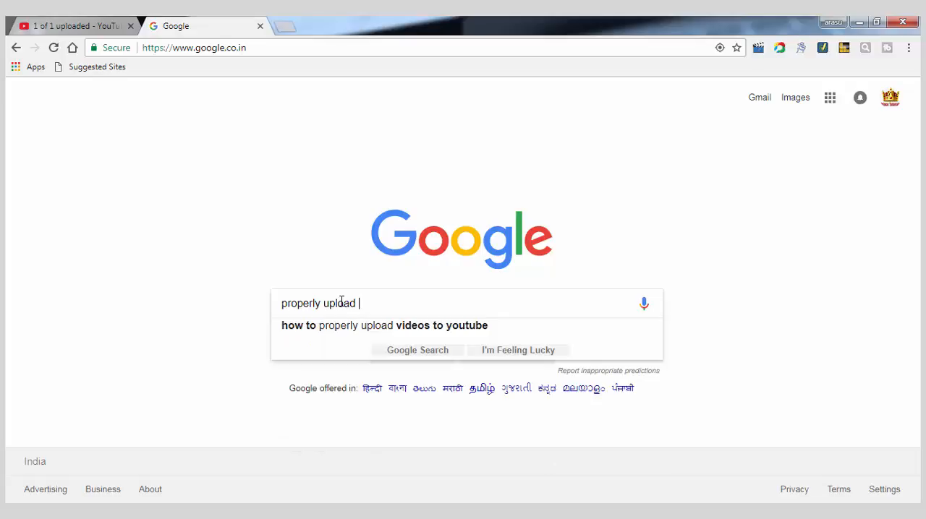
text(yo)
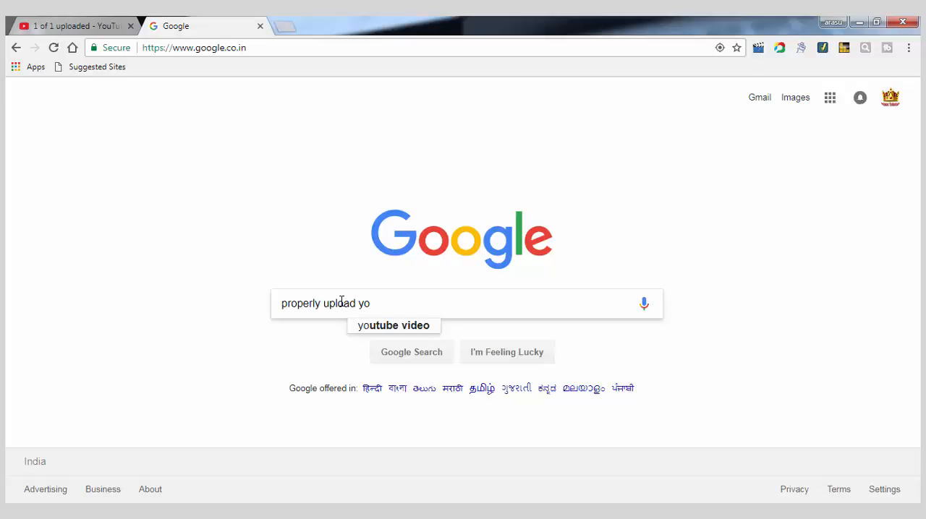
key(Tab)
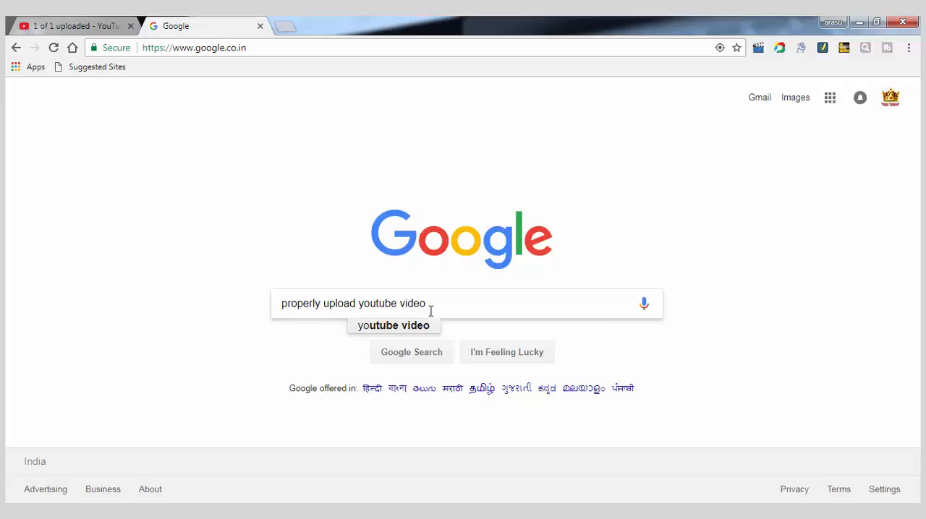
Step: Replace the Google query with "tubebuddy" and highlight the suggestion "tubebuddy download"
drag(438, 302, 253, 290)
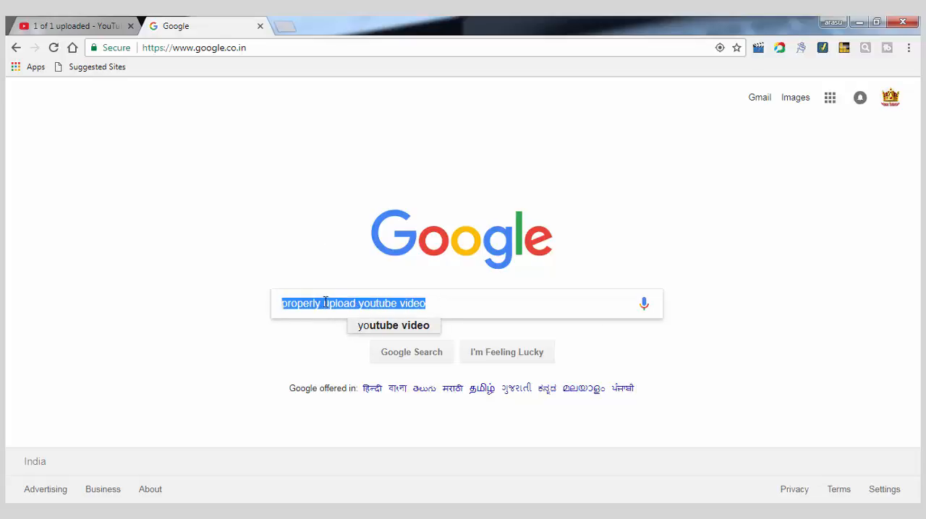
key(BackSpace)
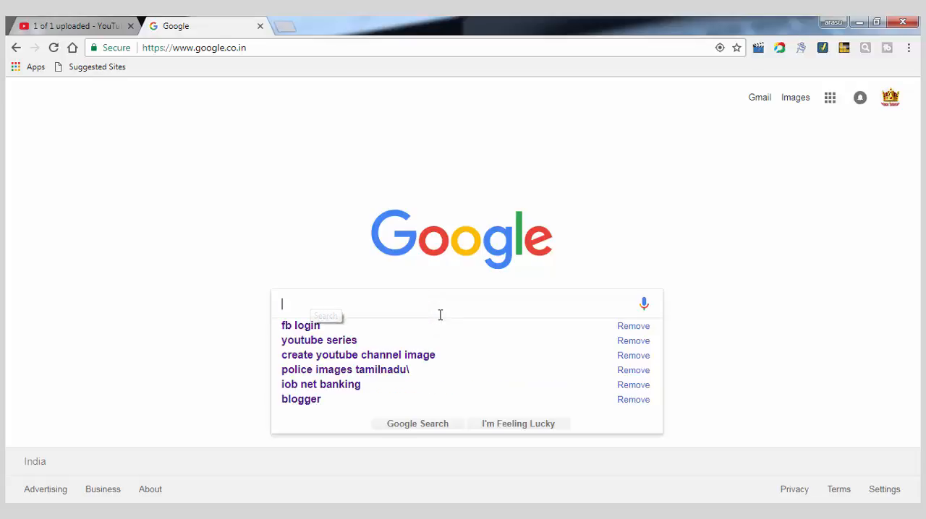
text(tube)
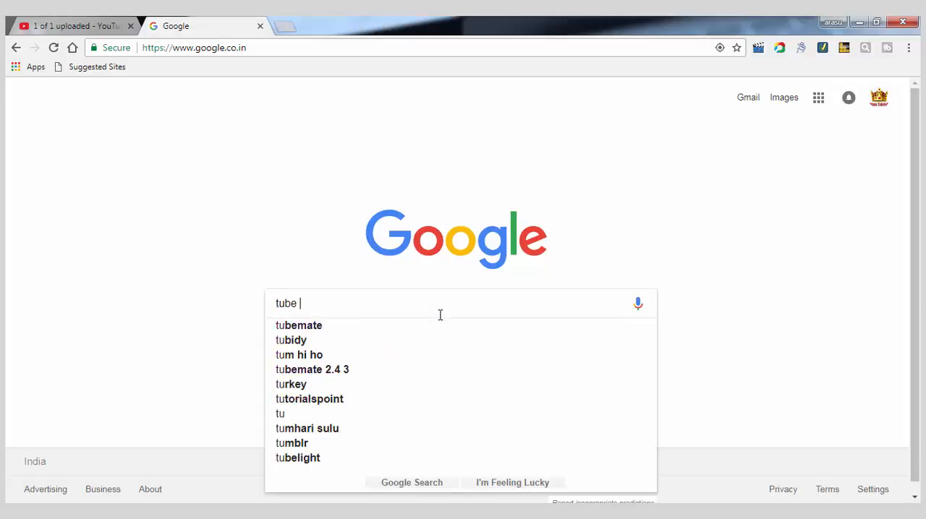
key(BackSpace)
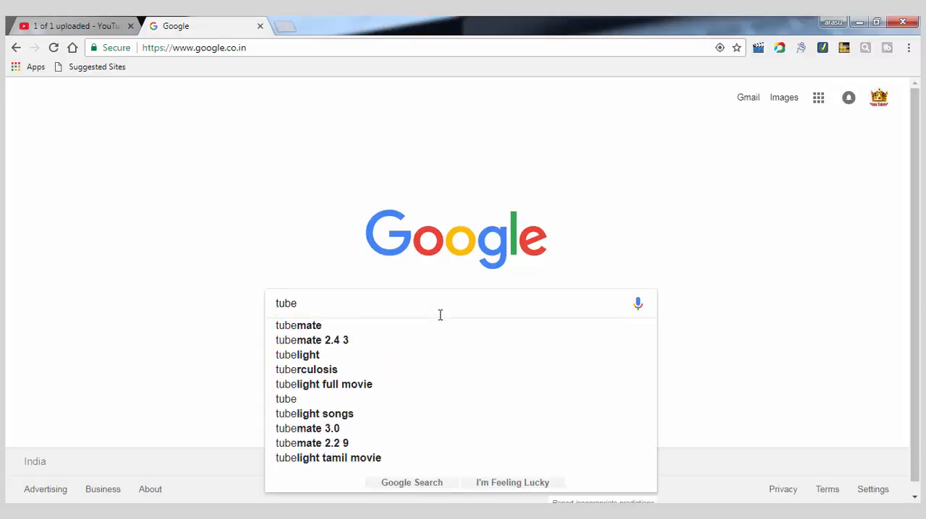
text(bud)
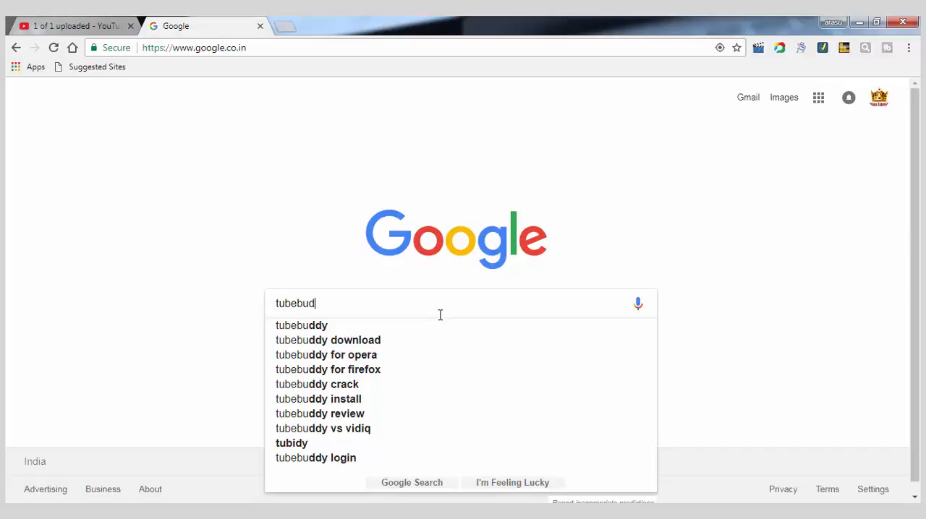
text(d)
key(Down)
key(Down)
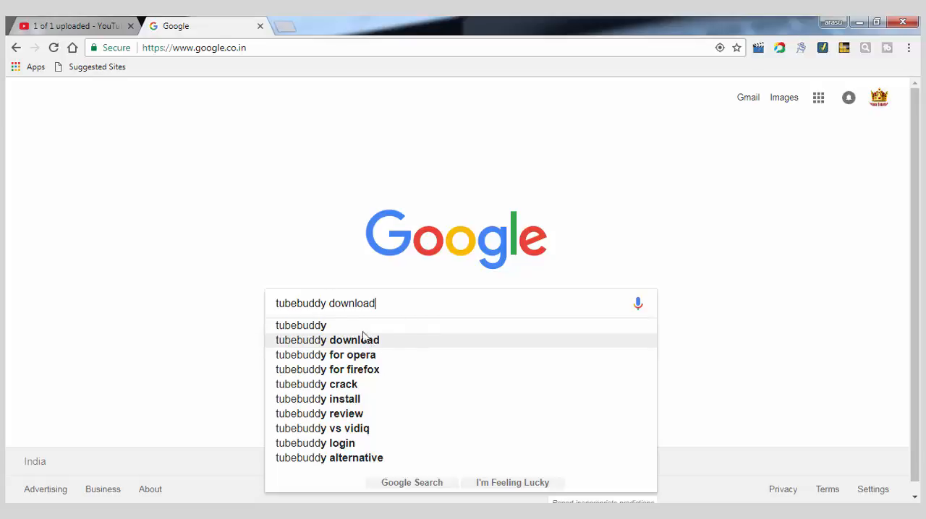
Step: Return to the YouTube upload page and read through the video description down to the closing fair use disclaimer
click(74, 29)
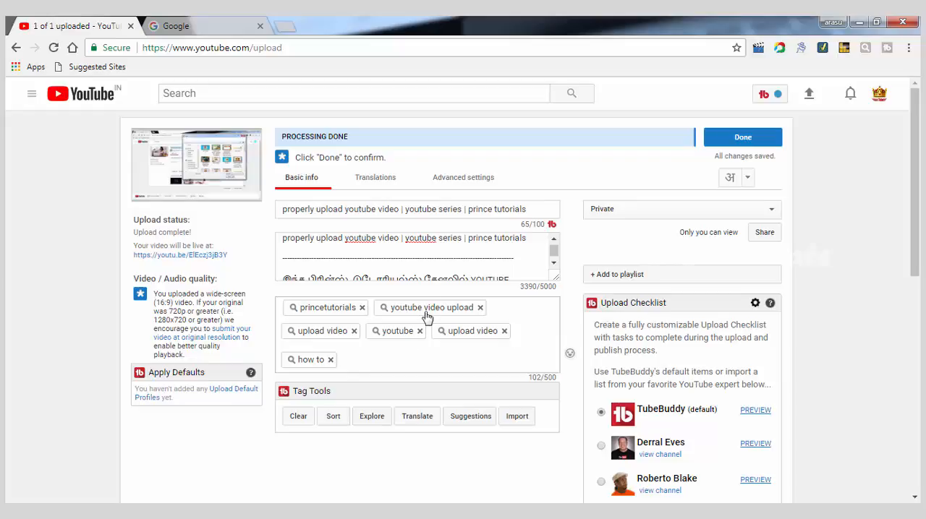
scroll(433, 276, down, 5)
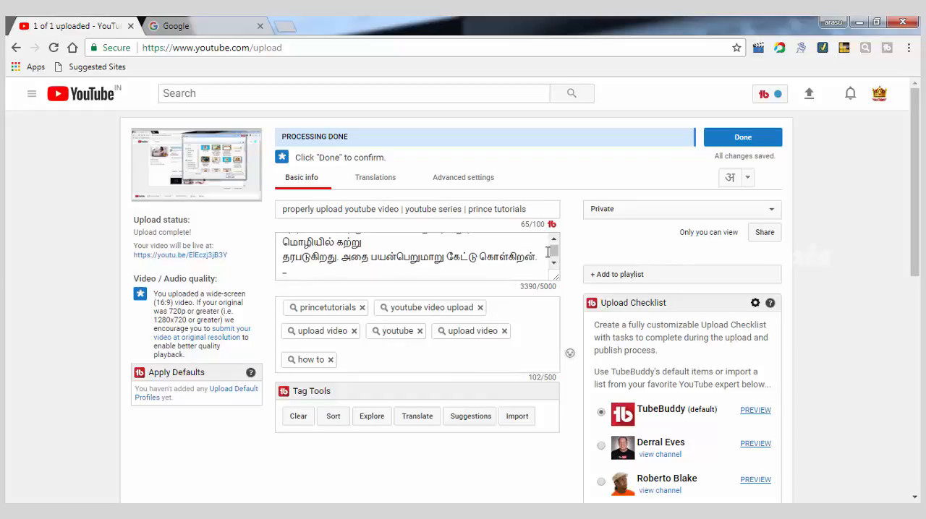
scroll(553, 260, down, 3)
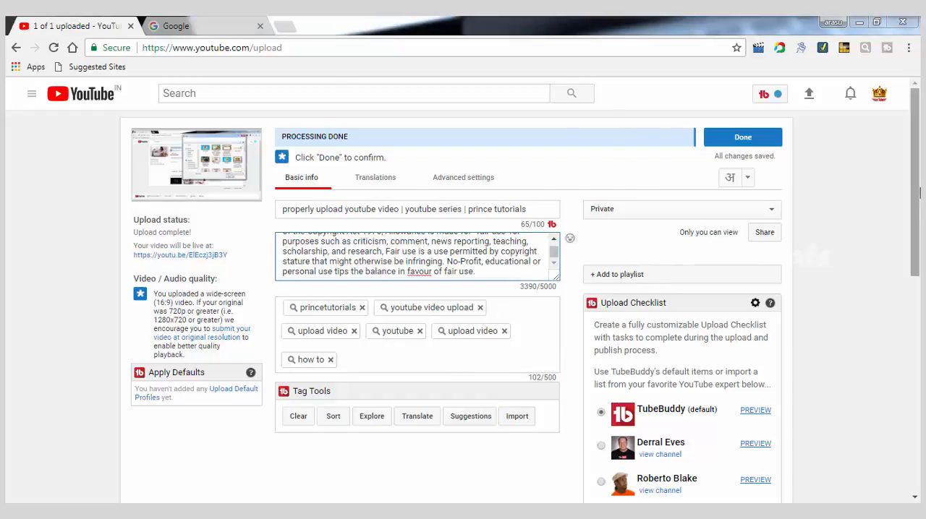
Step: Check the file size, image size and format requirements for a custom video thumbnail
click(620, 129)
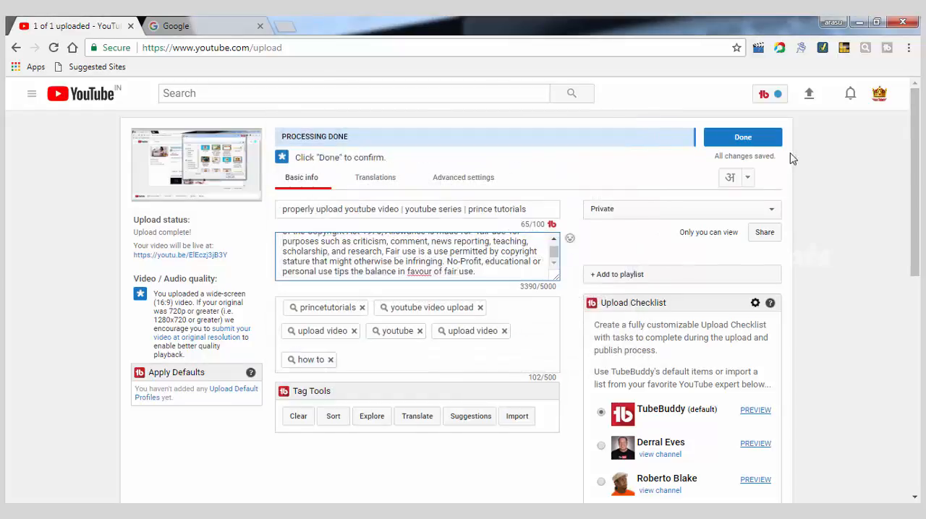
drag(914, 165, 918, 341)
mouse_move(571, 399)
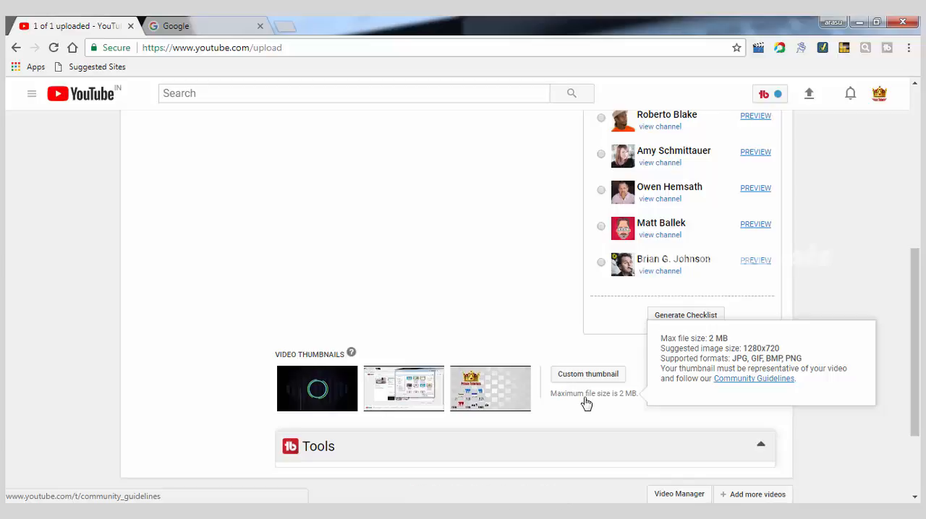
scroll(586, 403, up, 1)
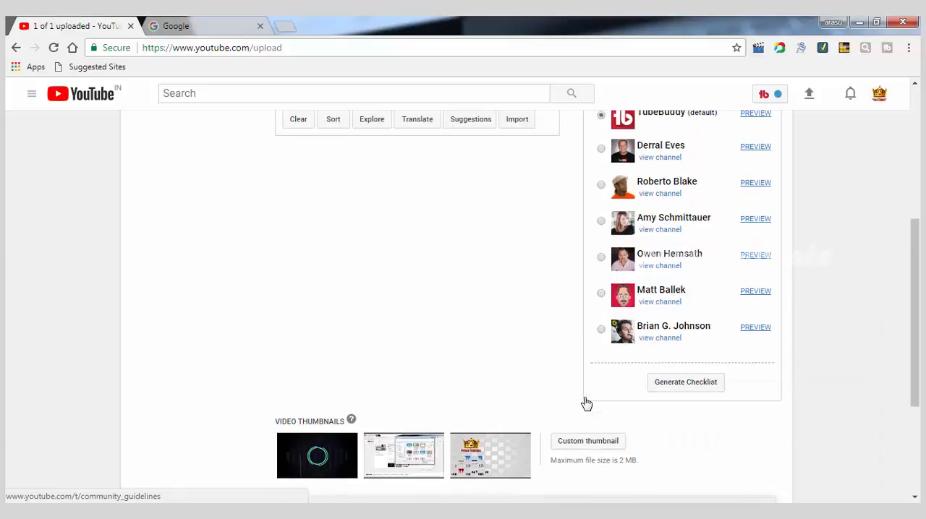
scroll(492, 372, up, 4)
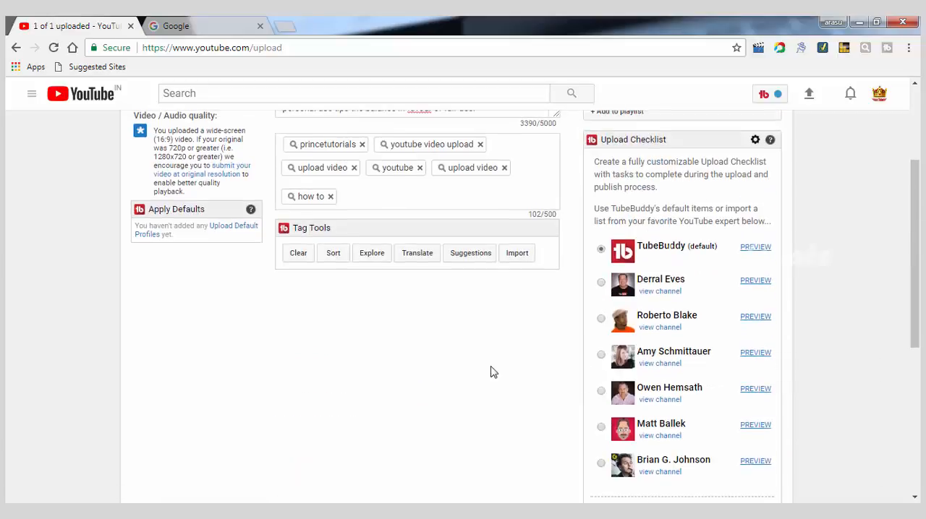
scroll(532, 427, up, 1)
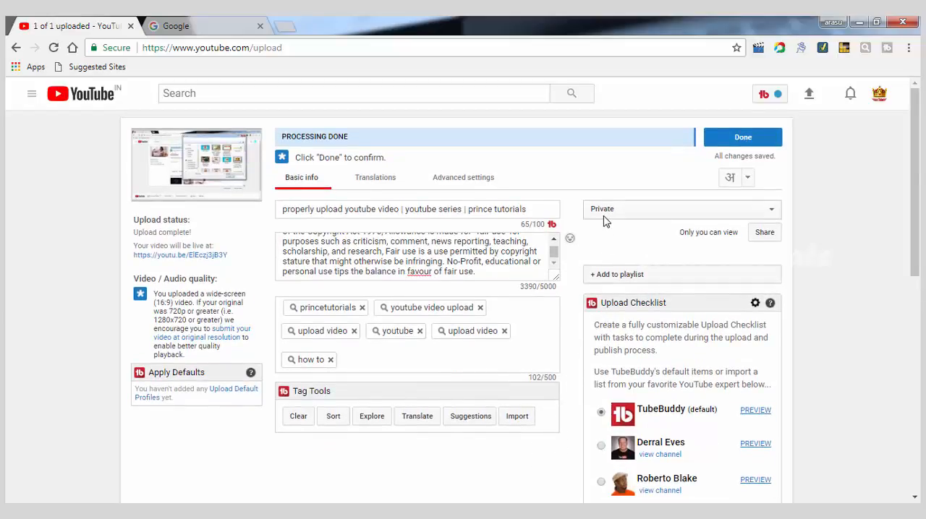
Step: Set the video's visibility to Scheduled, with publication on Jan 3, 2018 at 6:00 AM
click(640, 209)
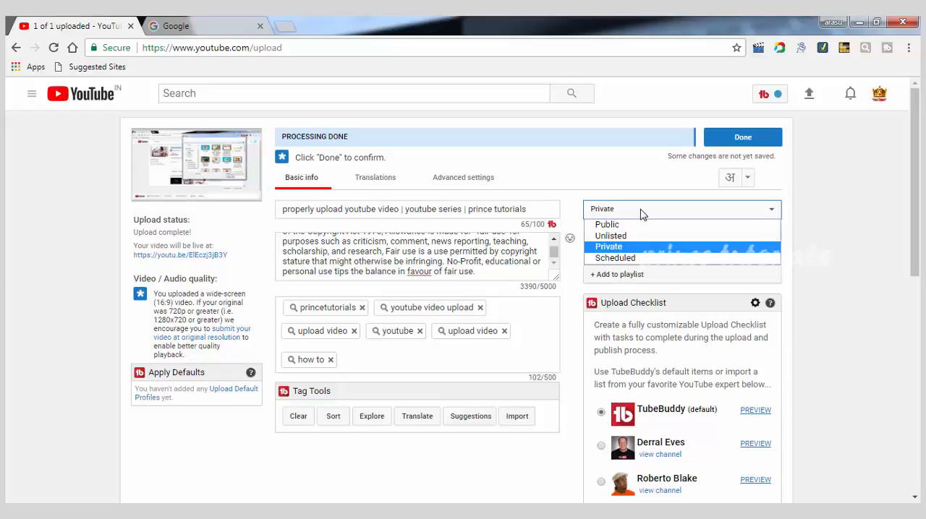
click(633, 259)
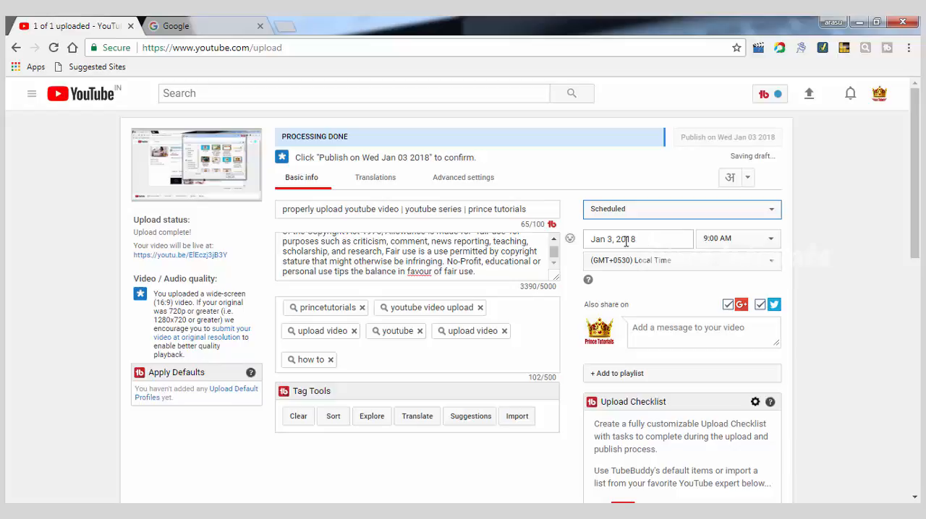
click(602, 243)
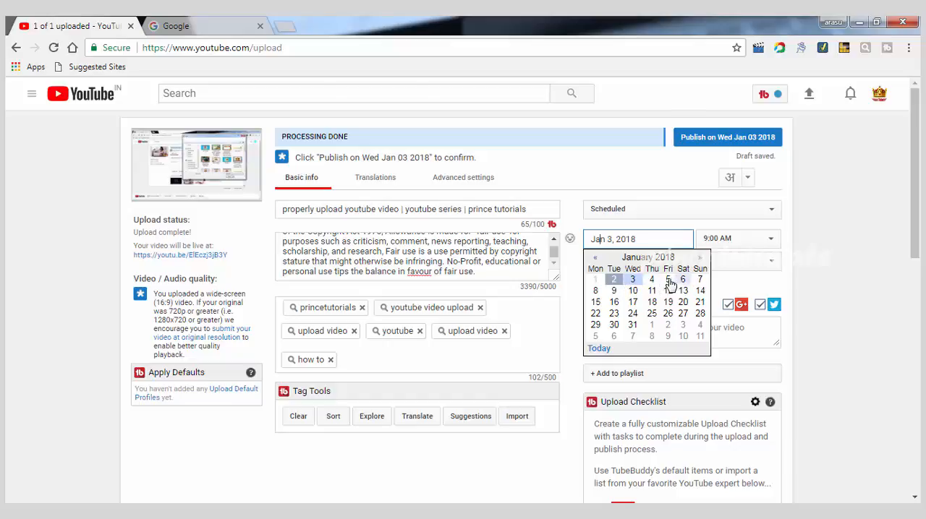
click(633, 281)
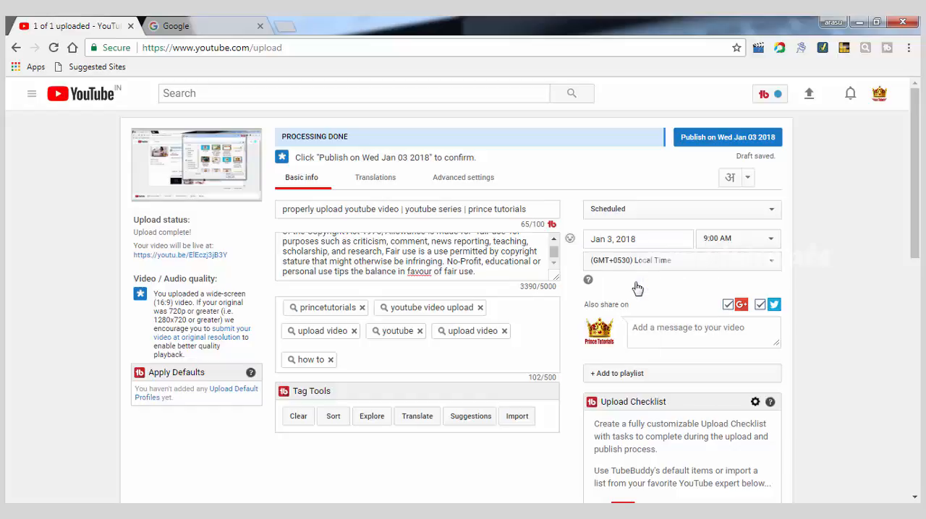
click(773, 241)
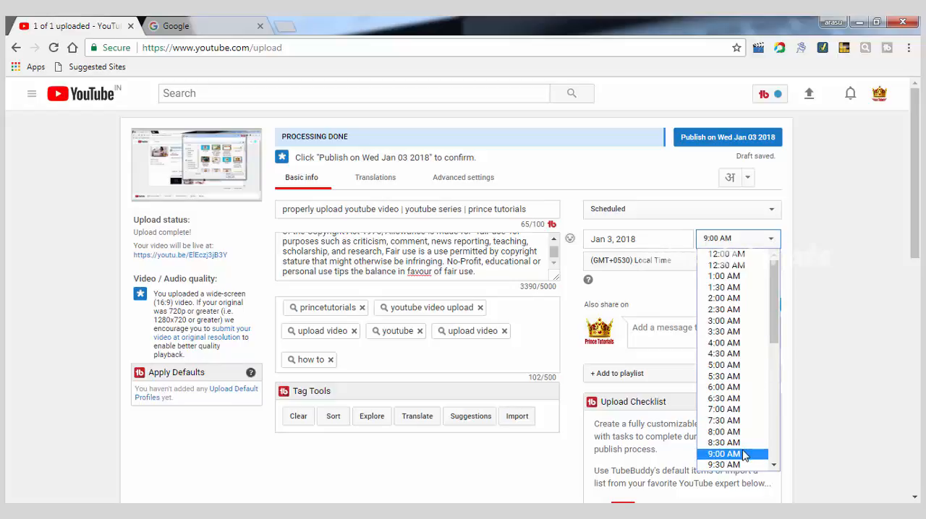
click(740, 389)
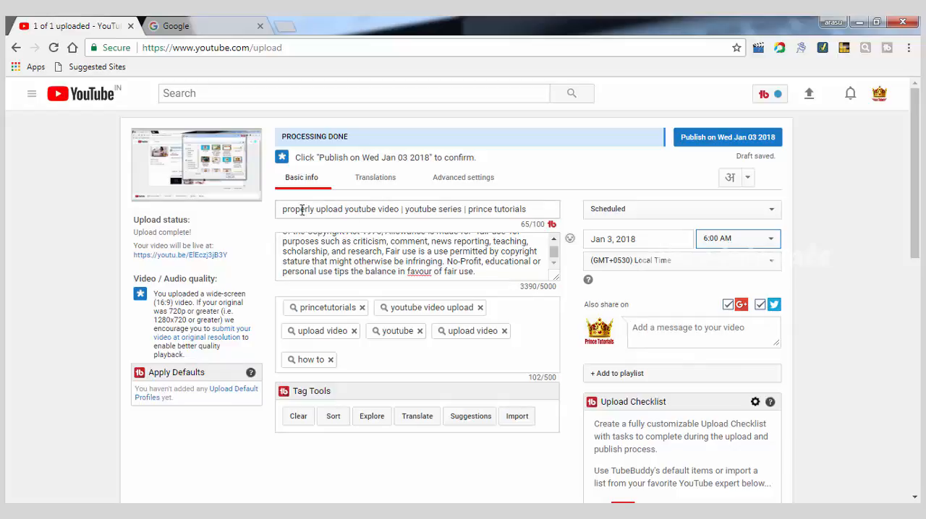
Step: Copy the full video title and paste it into the social share message
drag(290, 209, 536, 212)
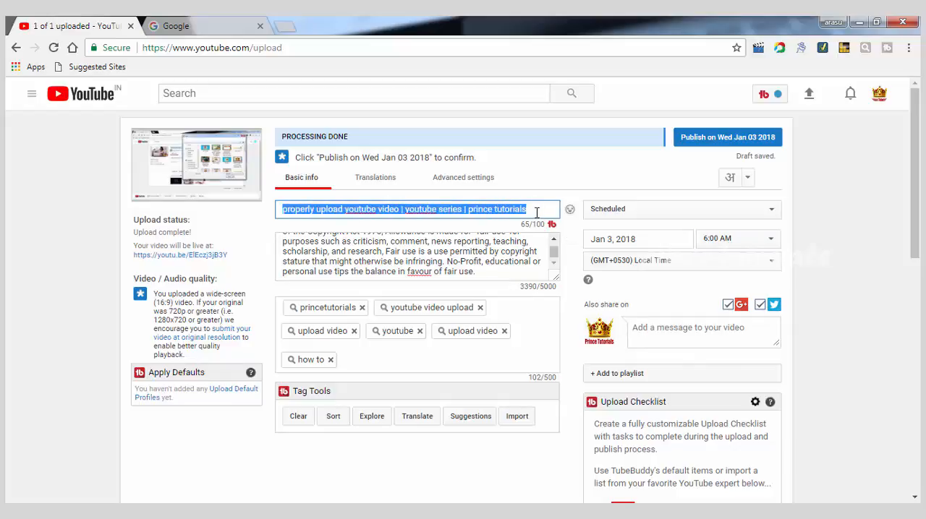
right_click(524, 211)
click(557, 238)
click(637, 332)
key(ctrl+v)
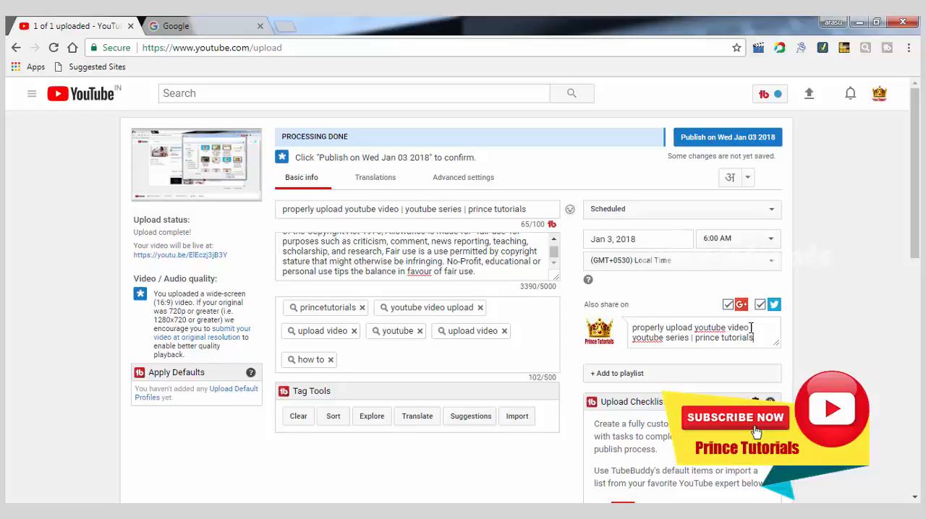
Step: Split the share message into three lines, replacing the "|" separators, so they read "#properly upload youtube video", "#youtube series" and "#prince tutorials"
drag(750, 328, 754, 328)
key(Return)
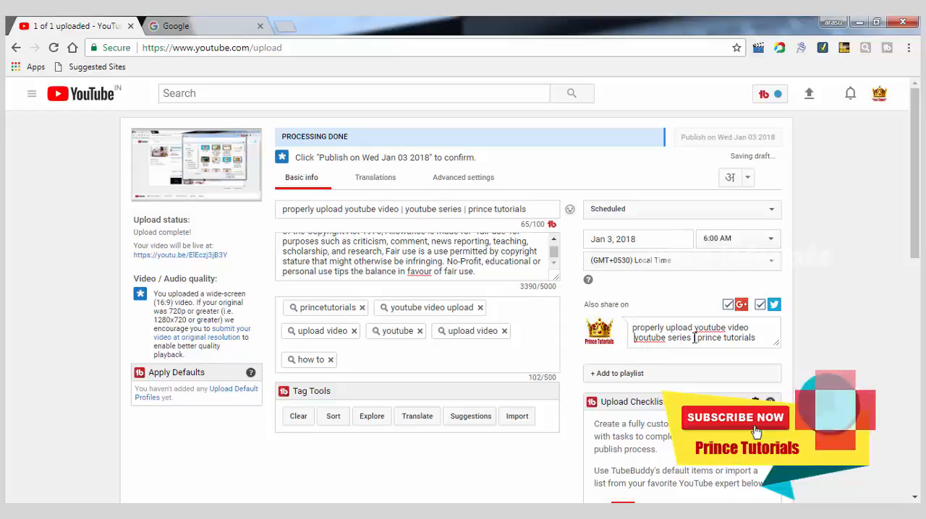
key(Return)
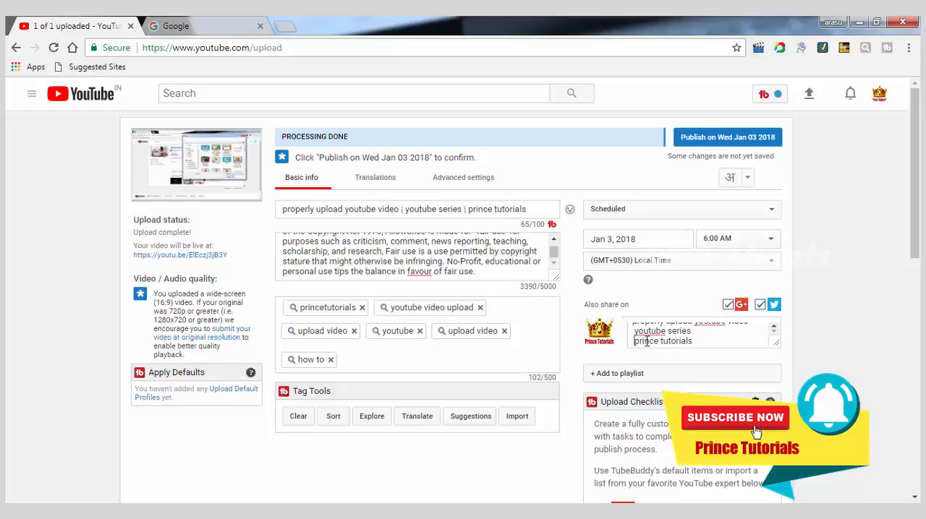
text(#)
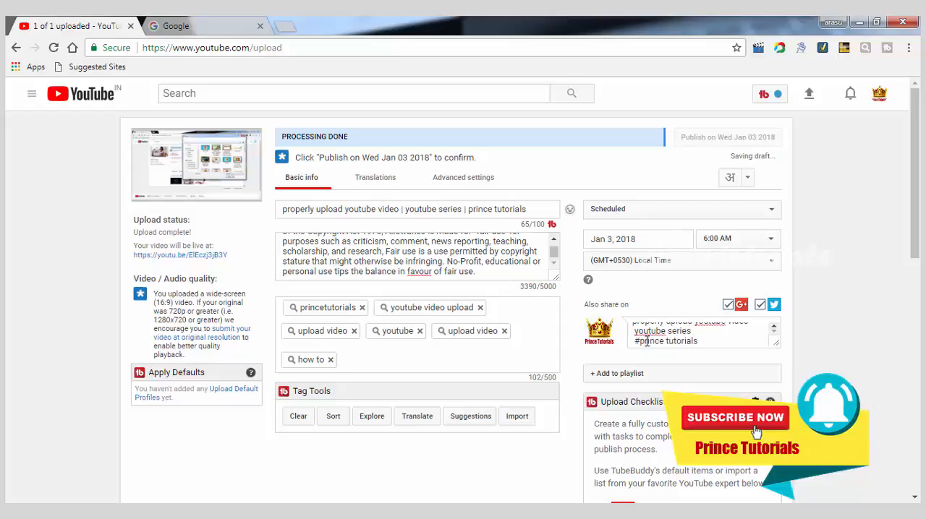
text(#)
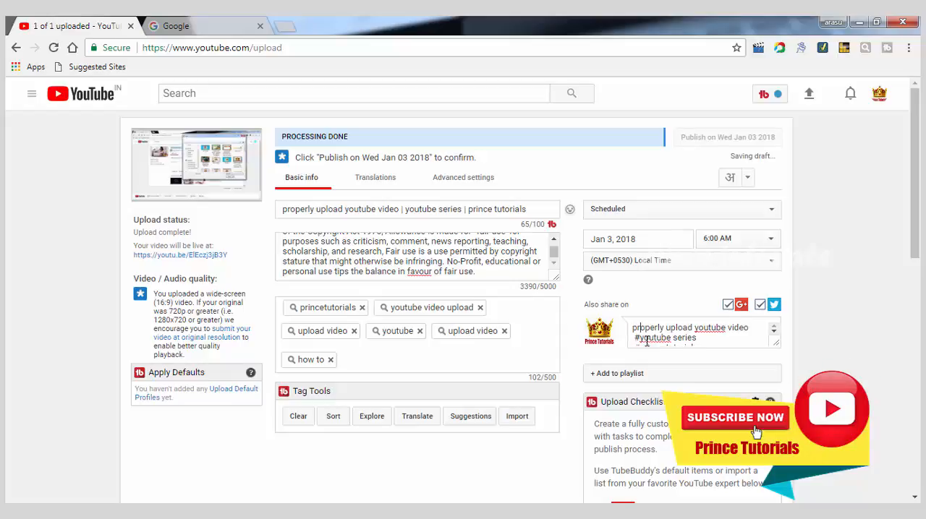
text(#)
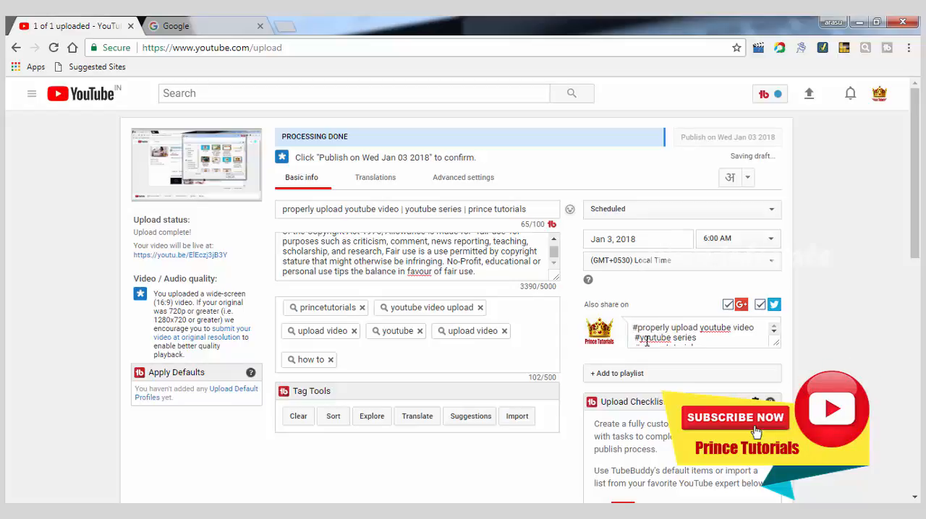
key(BackSpace)
text(#)
key(BackSpace)
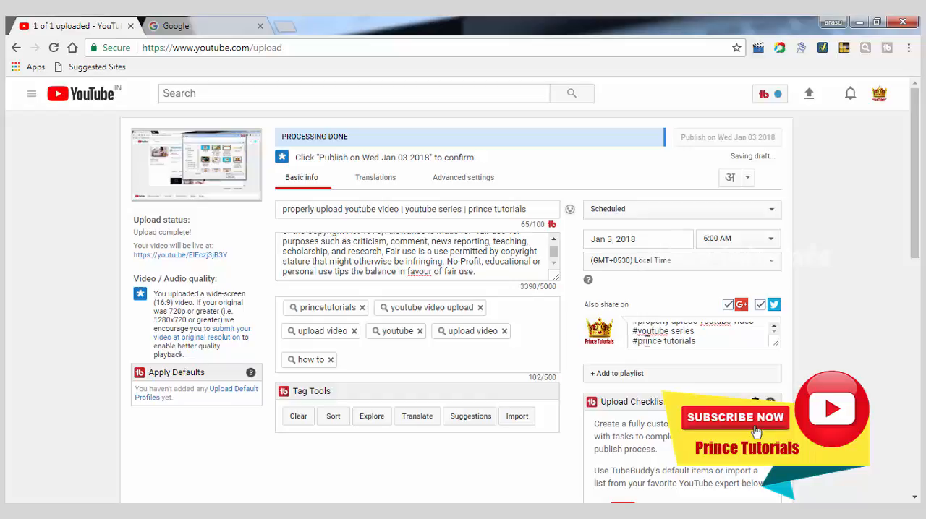
Step: Copy the entire three-line hashtag share message
key(ctrl+a)
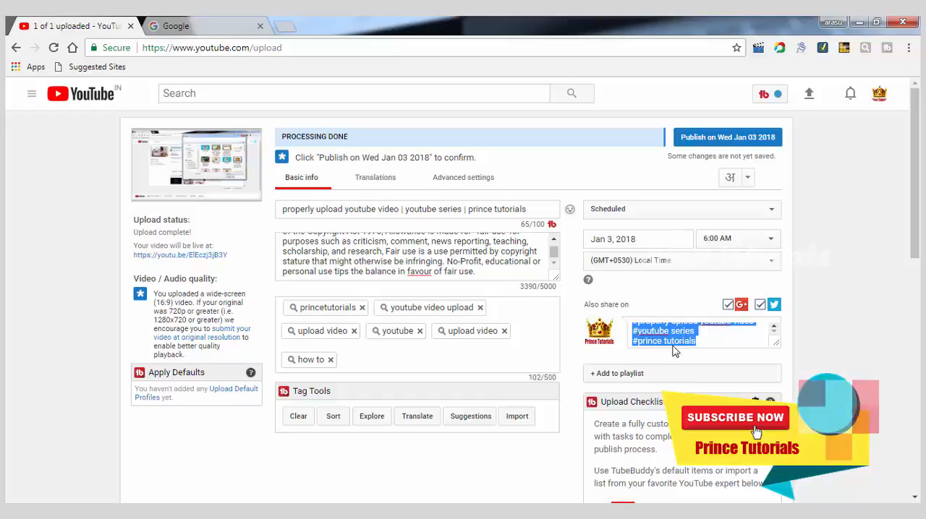
right_click(677, 341)
click(666, 180)
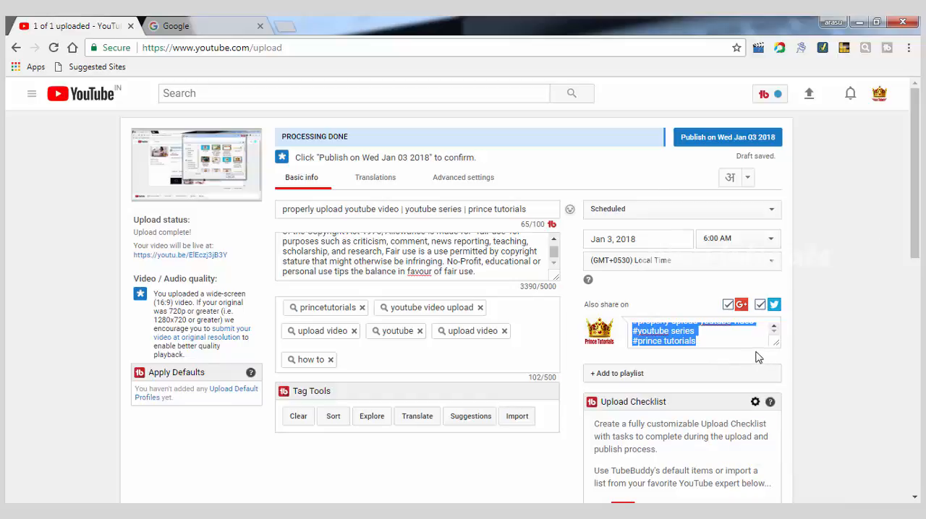
Step: Review the upload details and confirm the scheduled publication of the video
scroll(757, 357, down, 2)
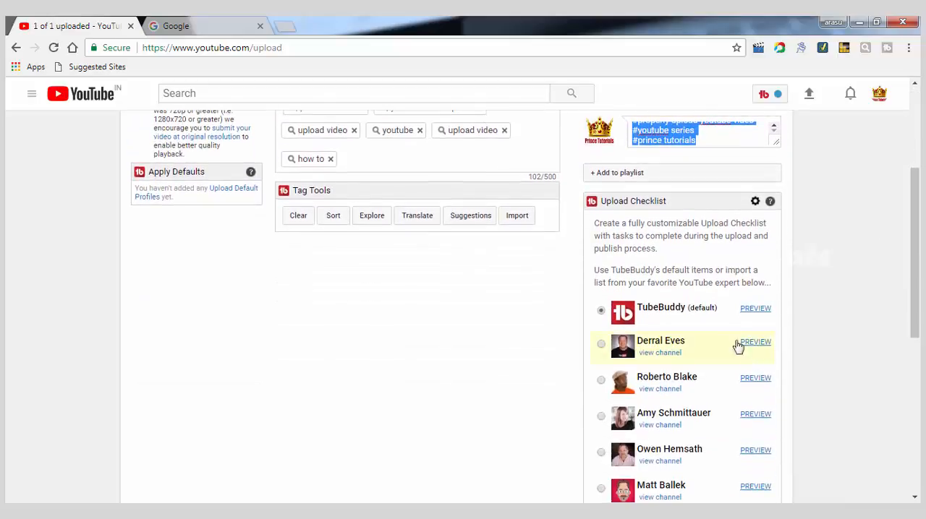
scroll(738, 345, up, 2)
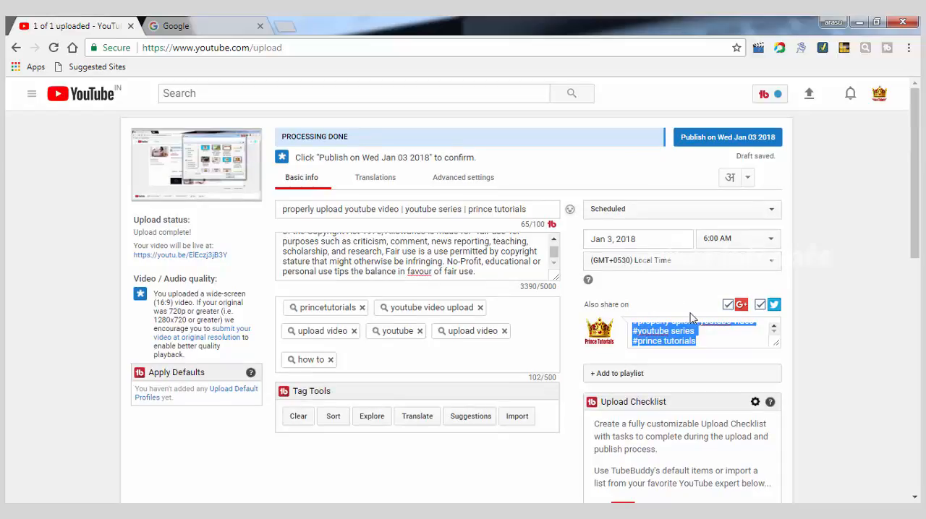
scroll(720, 341, up, 1)
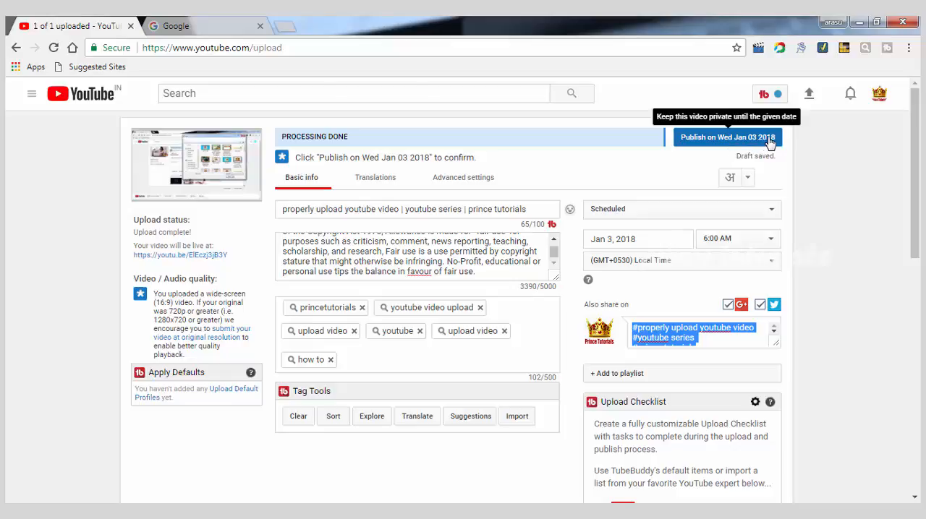
click(704, 142)
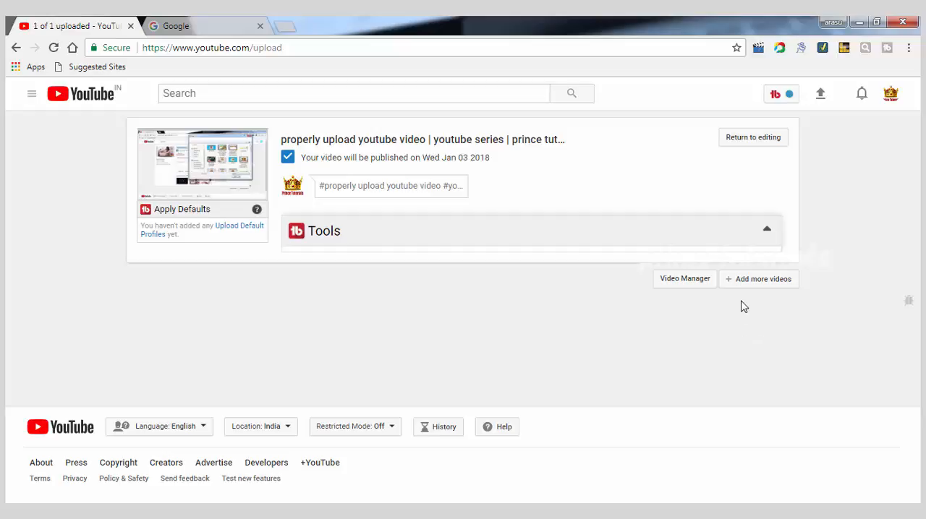
Step: Open Video Manager to view the scheduled video, dismissing the Facebook notification and the Windows color scheme prompt
click(685, 280)
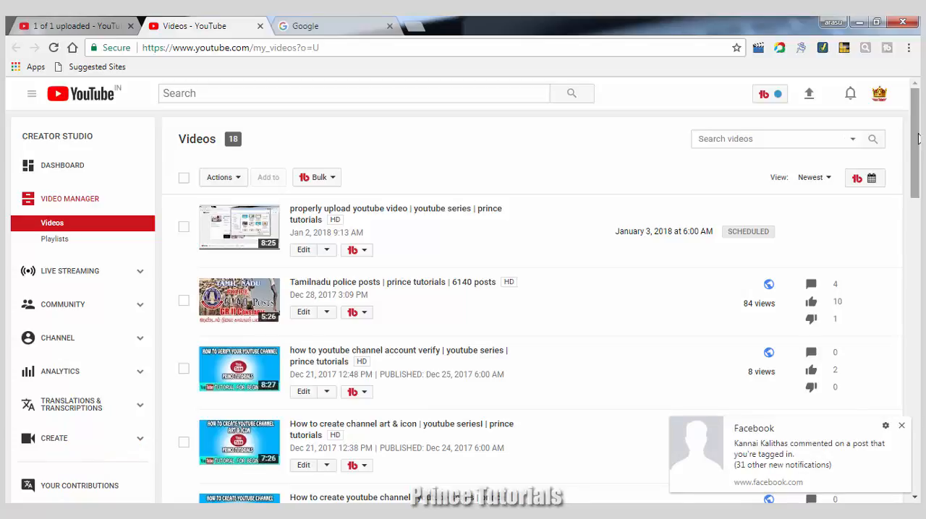
click(903, 427)
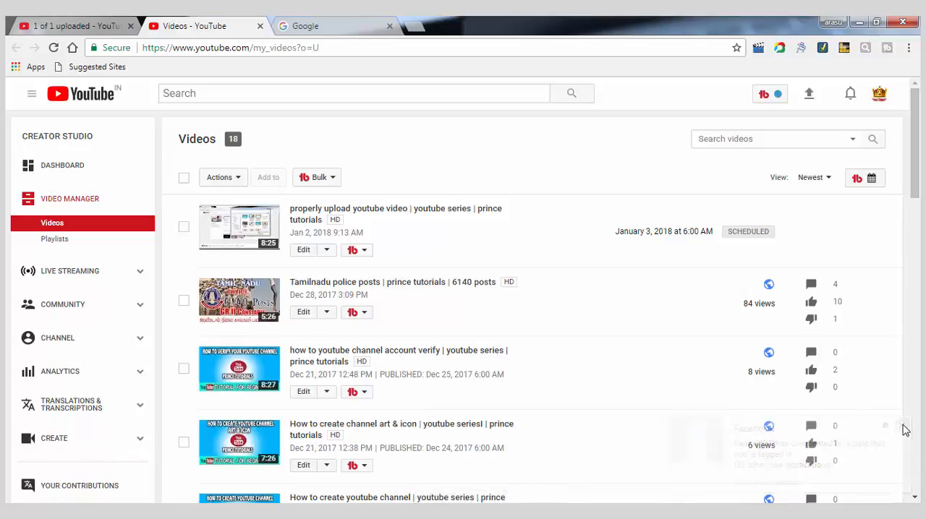
drag(919, 186, 920, 127)
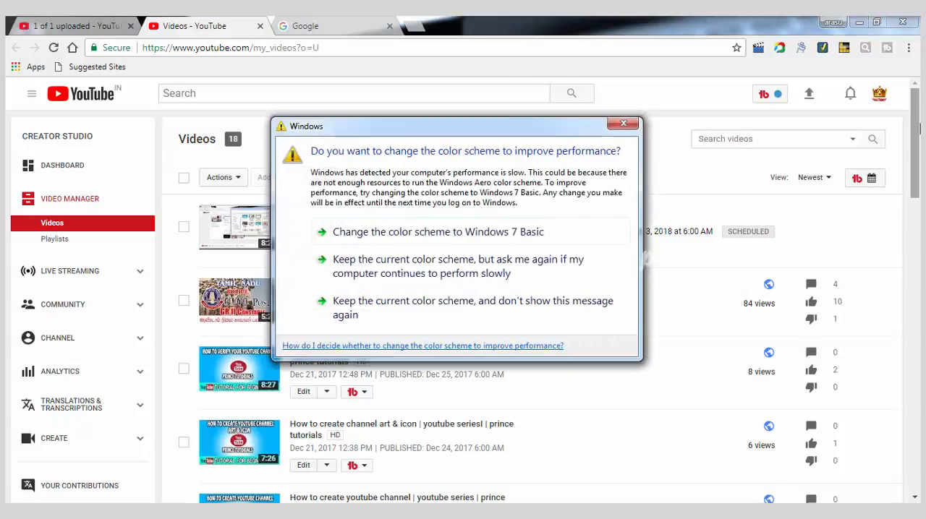
click(623, 124)
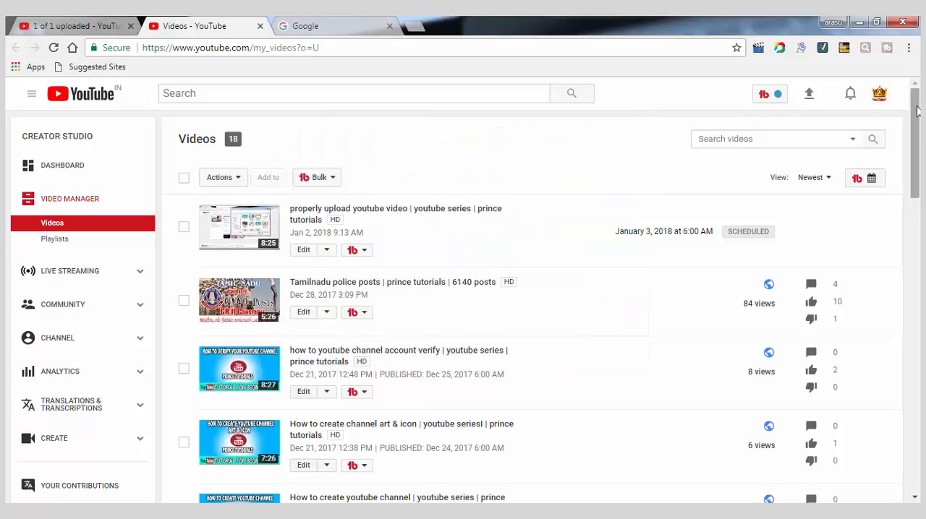